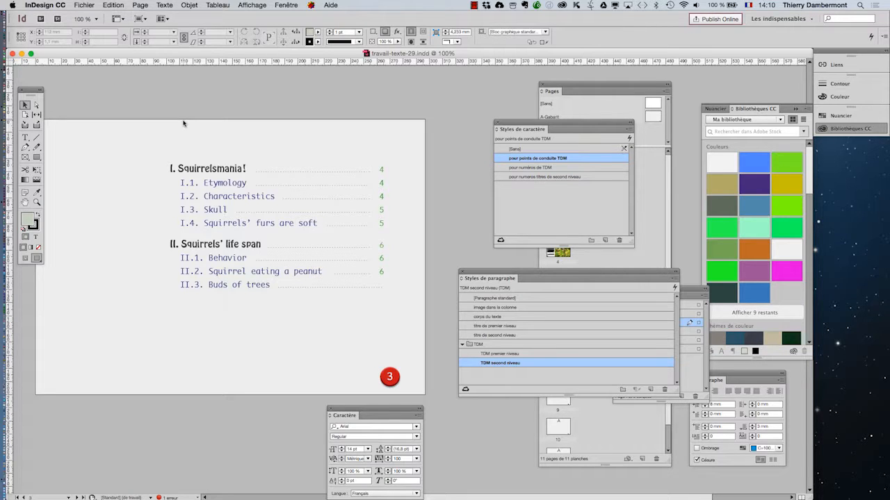
Select the table of contents frame on page 3 and save the document under the new name travail-texte-30.indd
{"action": "left_click", "coordinate": [194, 182]}
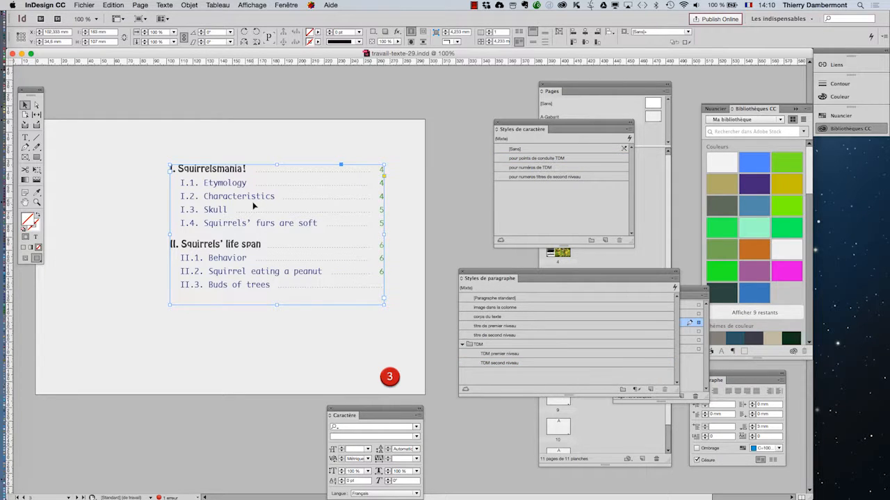
{"action": "left_click", "coordinate": [89, 3]}
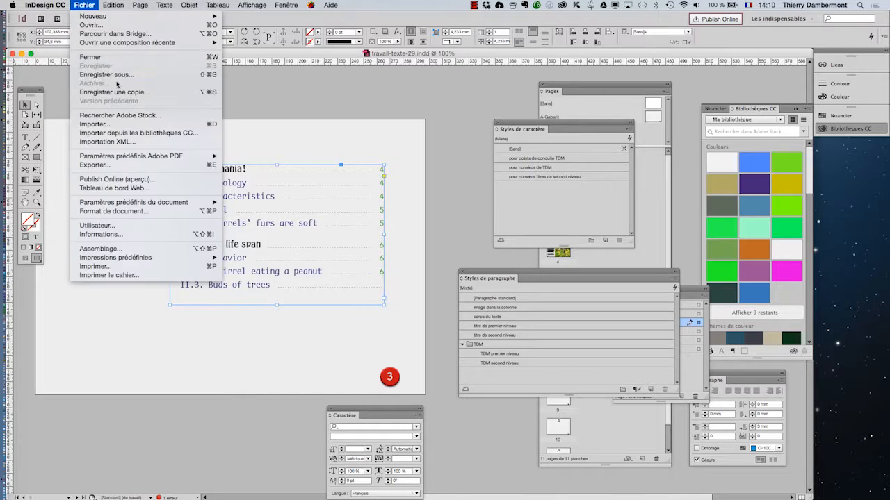
{"action": "left_click", "coordinate": [105, 71]}
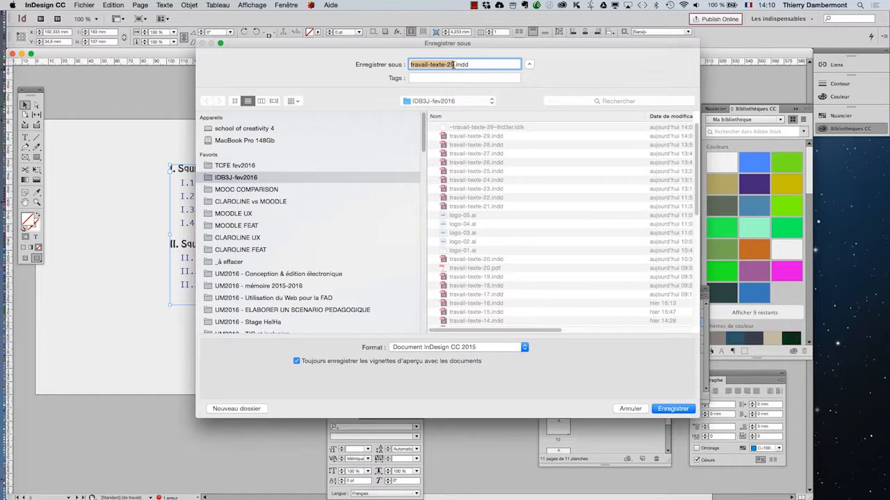
{"action": "left_click", "coordinate": [453, 63]}
{"action": "type", "text": "30"}
{"action": "key", "text": "Return"}
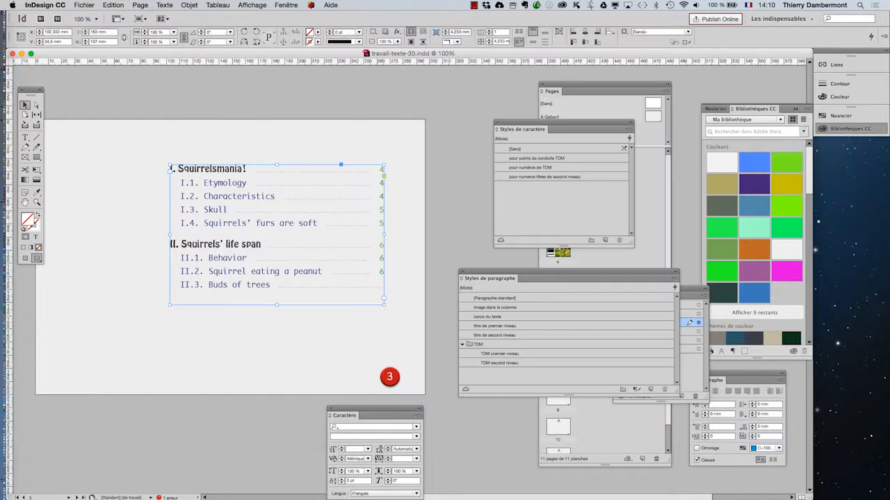
Save the document again under the next version name, travail-texte-31.indd
{"action": "left_click", "coordinate": [92, 3]}
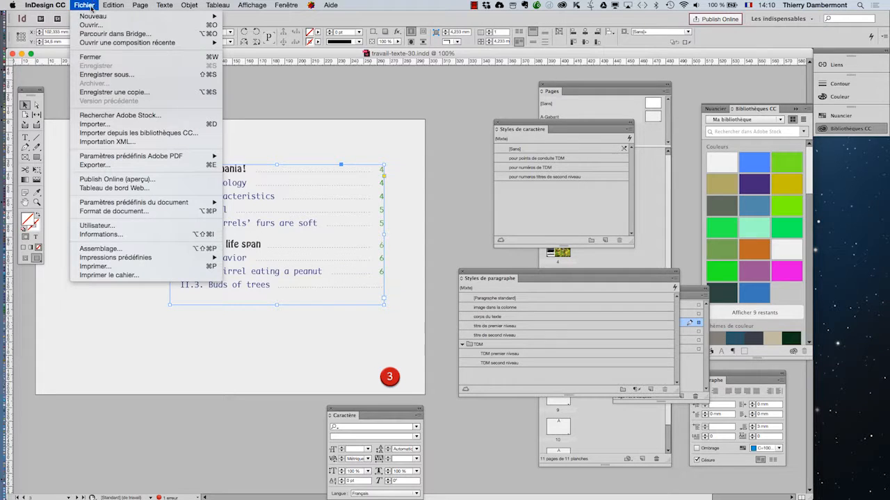
{"action": "left_click", "coordinate": [104, 75]}
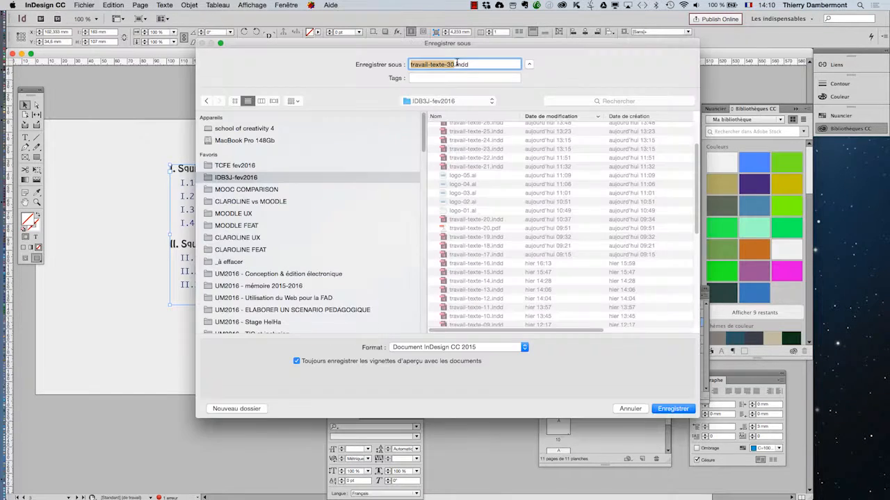
{"action": "left_click", "coordinate": [451, 64]}
{"action": "key", "text": "Return"}
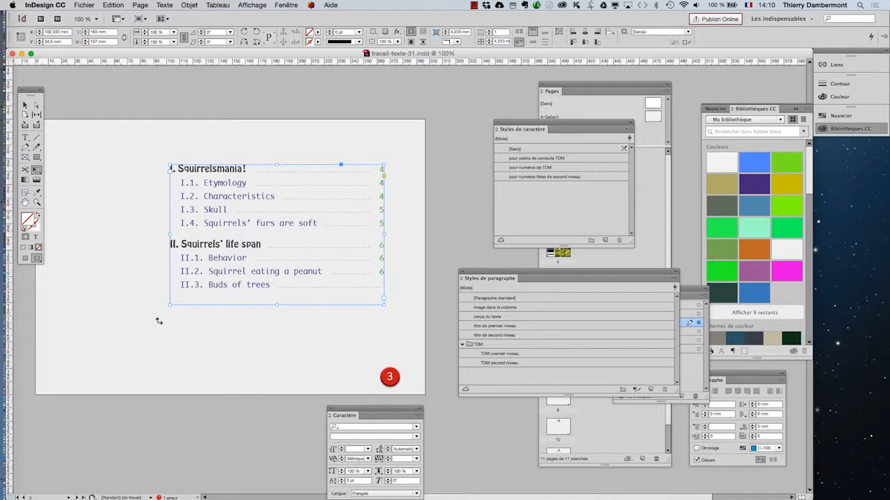
Scale the table of contents and its text down to about 137 × 90 mm, and narrow the frame slightly from its right edge
{"action": "left_click_drag", "start_coordinate": [169, 306], "coordinate": [197, 285]}
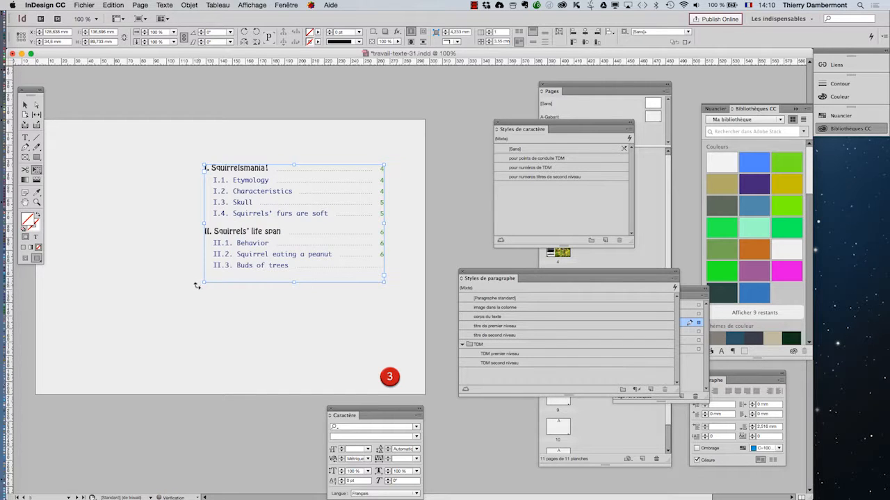
{"action": "left_click", "coordinate": [25, 104]}
{"action": "mouse_move", "coordinate": [386, 221]}
{"action": "left_mouse_down"}
{"action": "mouse_move", "coordinate": [405, 221]}
{"action": "mouse_move", "coordinate": [355, 226]}
{"action": "mouse_move", "coordinate": [372, 228]}
{"action": "left_mouse_up"}
{"action": "left_click", "coordinate": [166, 168]}
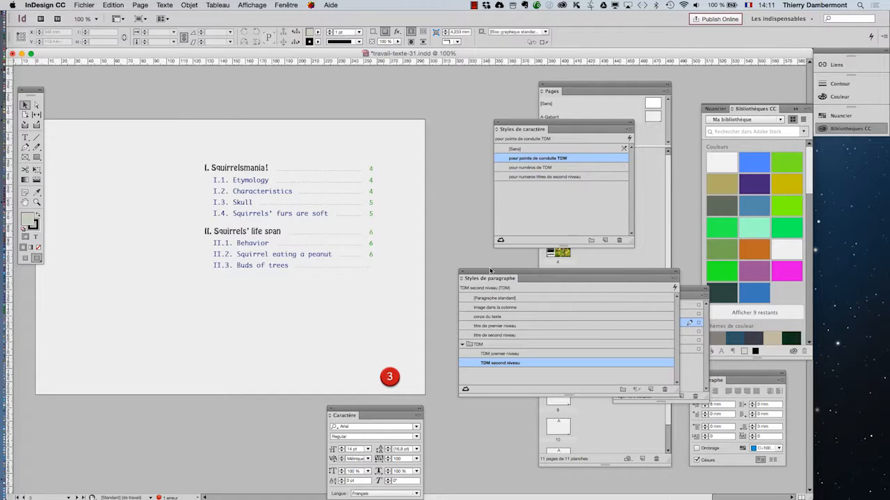
Place the text cursor in the "Squirrelsmania!" entry of the table of contents and check its paragraph style for overrides
{"action": "left_click_drag", "start_coordinate": [483, 274], "coordinate": [424, 141]}
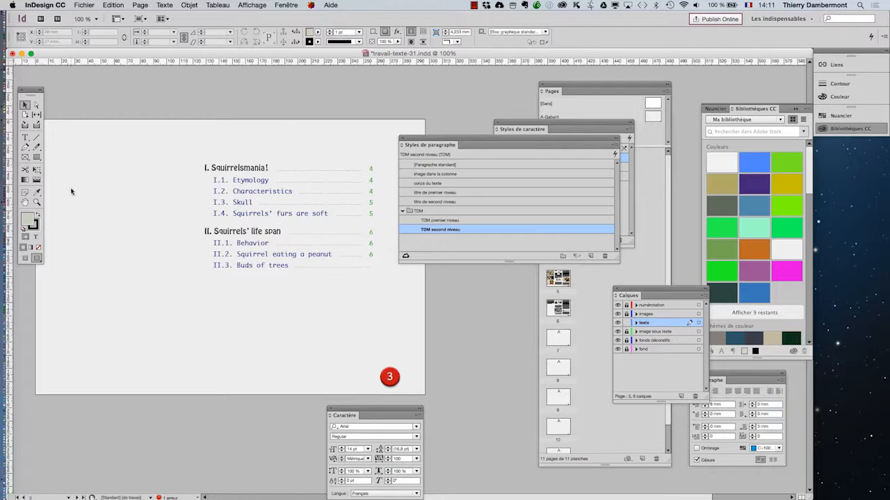
{"action": "left_click", "coordinate": [37, 202]}
{"action": "left_click", "coordinate": [276, 183]}
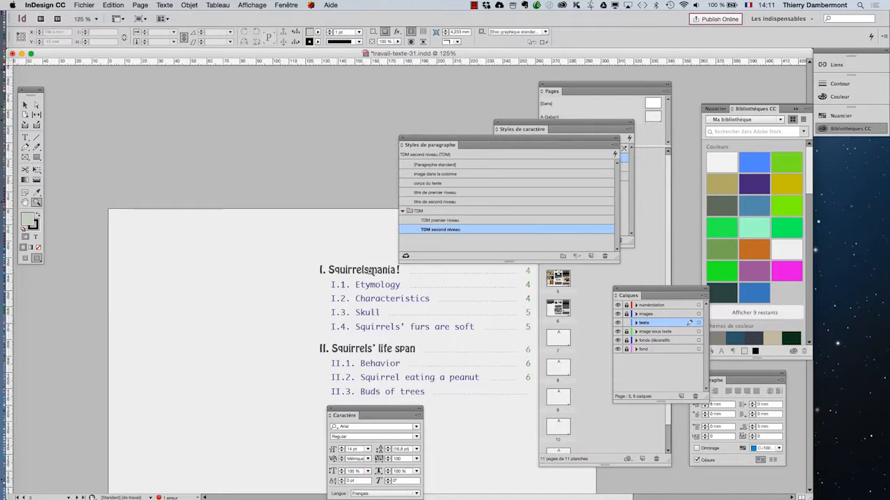
{"action": "left_click", "coordinate": [386, 300]}
{"action": "left_click", "coordinate": [25, 202]}
{"action": "left_click_drag", "start_coordinate": [254, 276], "coordinate": [87, 200]}
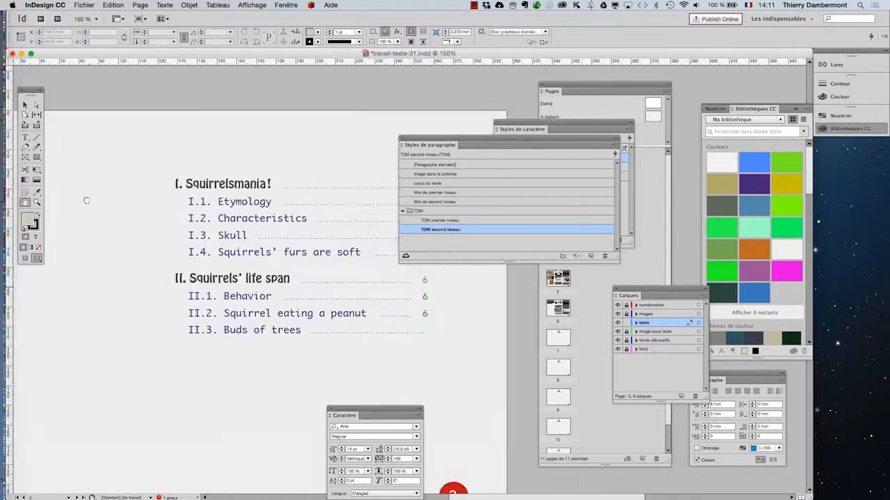
{"action": "left_click", "coordinate": [25, 137]}
{"action": "left_click", "coordinate": [207, 151]}
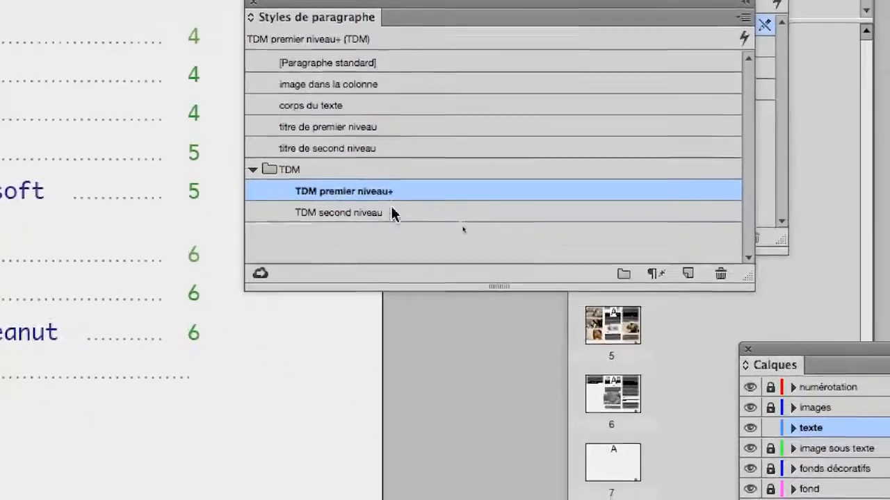
{"action": "mouse_move", "coordinate": [393, 210]}
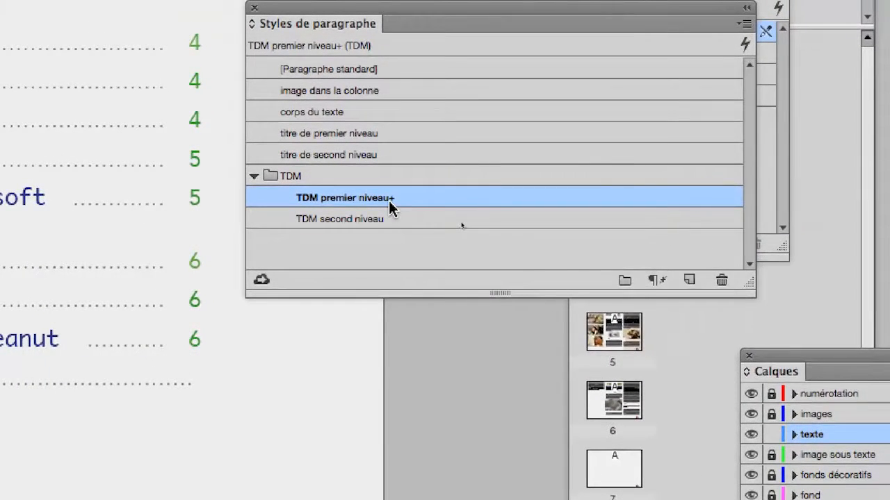
{"action": "mouse_move", "coordinate": [389, 202]}
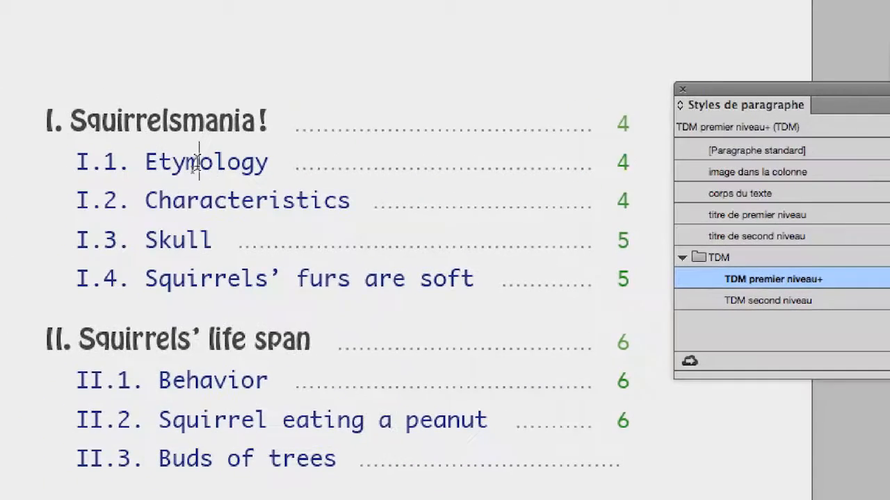
Place the text cursor in the "Etymology" entry and check its paragraph style for overrides
{"action": "left_click", "coordinate": [202, 162]}
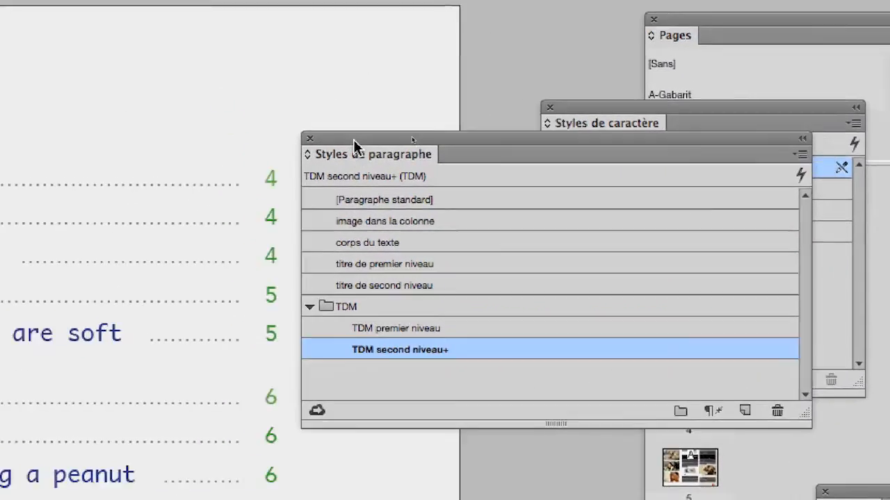
{"action": "left_click_drag", "start_coordinate": [353, 146], "coordinate": [310, 134]}
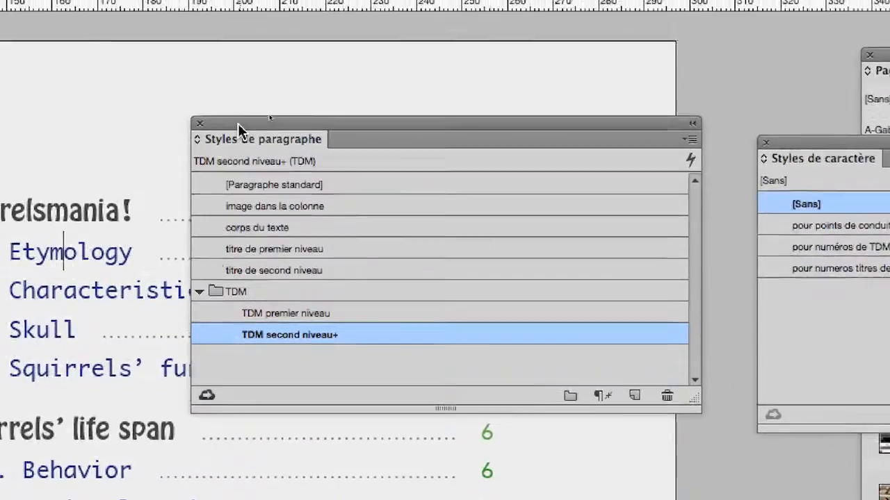
{"action": "left_click_drag", "start_coordinate": [425, 81], "coordinate": [417, 65]}
Try clearing the TDM premier niveau style overrides on the "Squirrelsmania!" entry, and undo it
{"action": "left_click", "coordinate": [176, 150]}
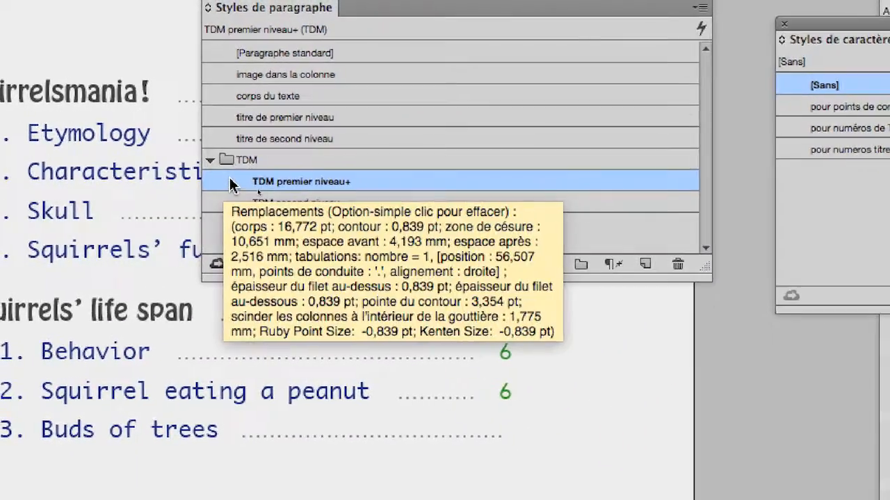
{"action": "mouse_move", "coordinate": [230, 185]}
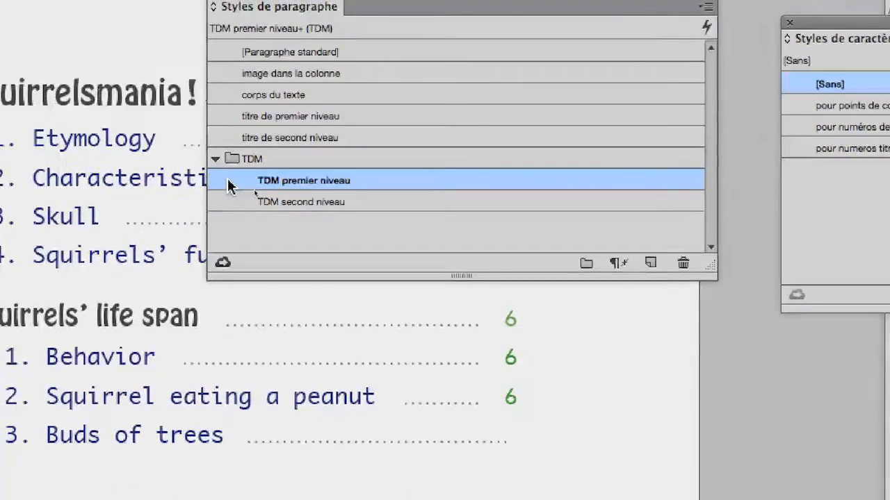
{"action": "left_click", "coordinate": [230, 185], "text": "alt"}
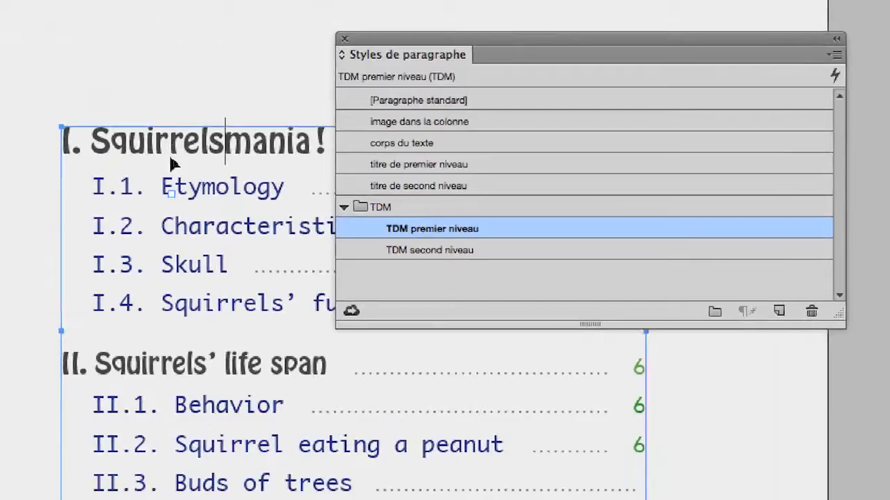
{"action": "key", "text": "super+z"}
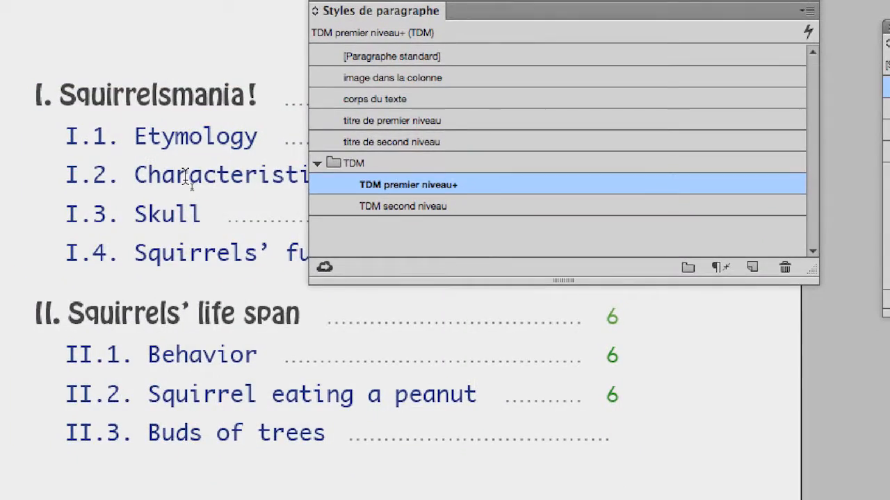
Try clearing the TDM second niveau style overrides on the "Characteristics" entry, and undo it
{"action": "left_click", "coordinate": [187, 177]}
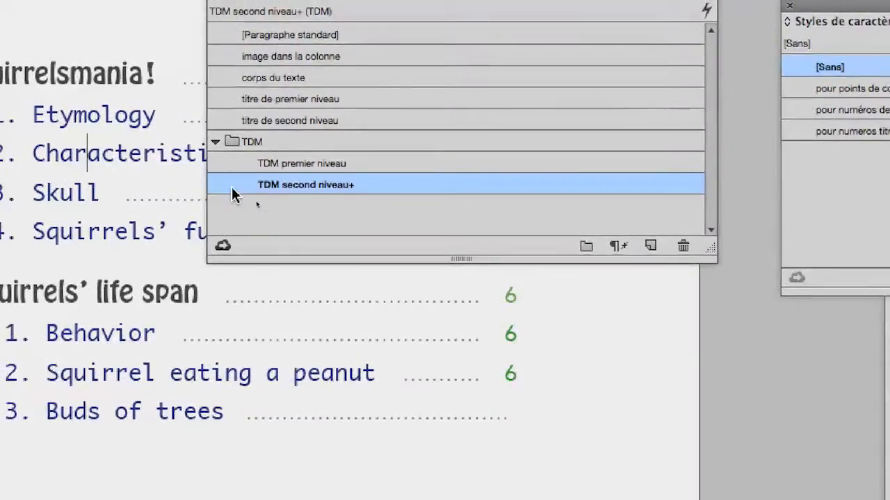
{"action": "left_click", "coordinate": [314, 209], "text": "alt"}
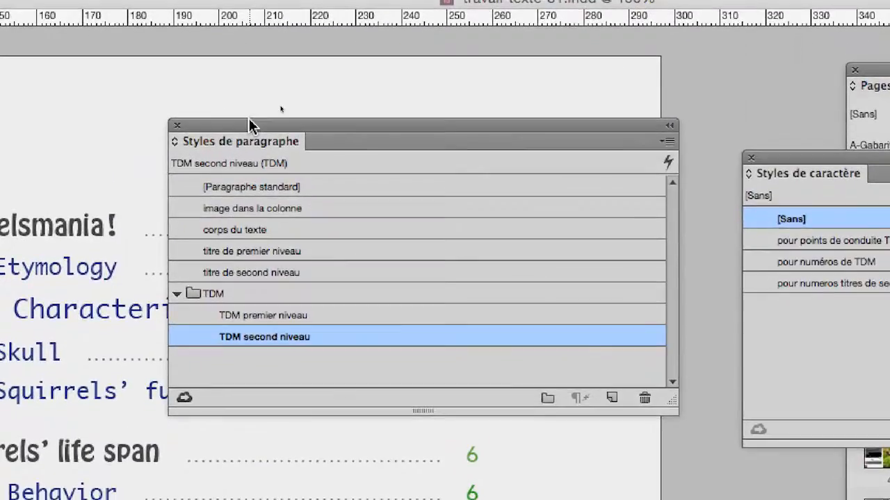
{"action": "left_click_drag", "start_coordinate": [291, 38], "coordinate": [421, 272]}
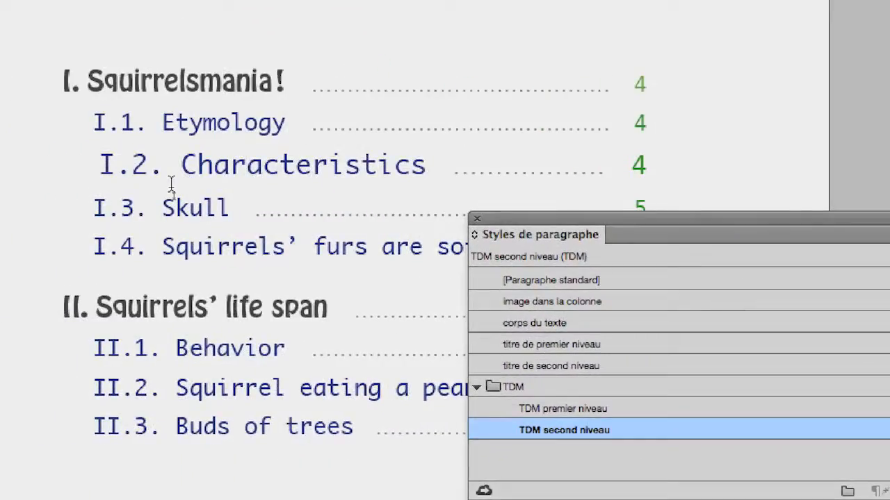
{"action": "key", "text": "super+z"}
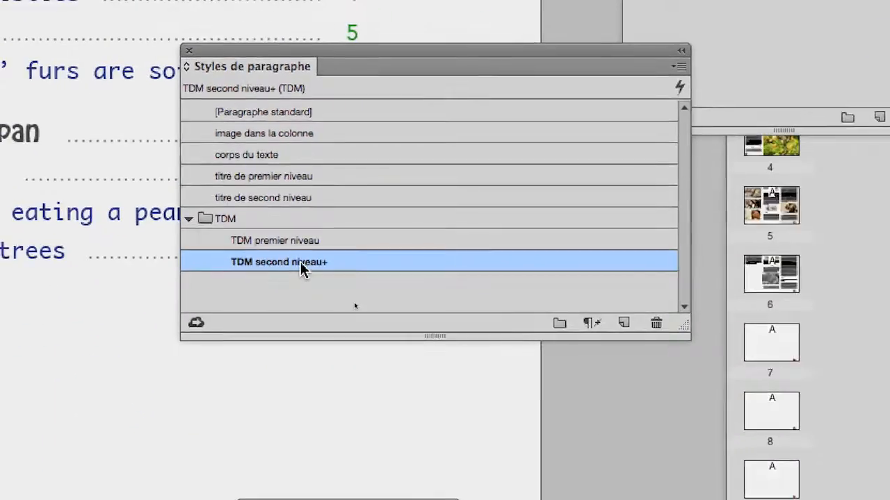
{"action": "mouse_move", "coordinate": [563, 424]}
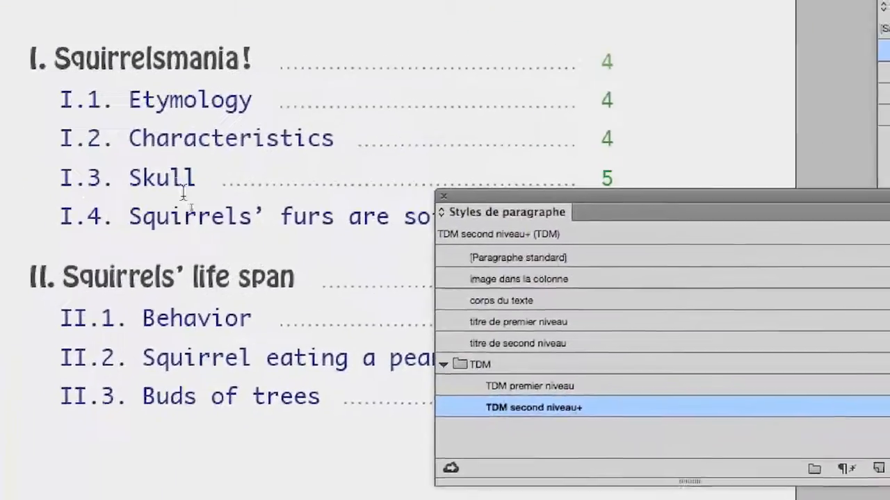
Place the text cursor in the "Skull" entry and check which paragraph style it uses
{"action": "left_click", "coordinate": [161, 138]}
{"action": "left_click", "coordinate": [172, 182]}
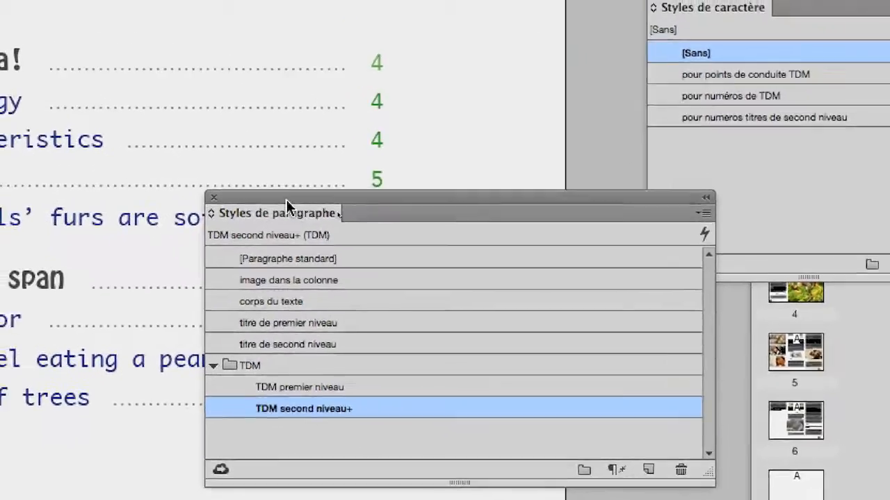
{"action": "left_click_drag", "start_coordinate": [247, 59], "coordinate": [232, 7]}
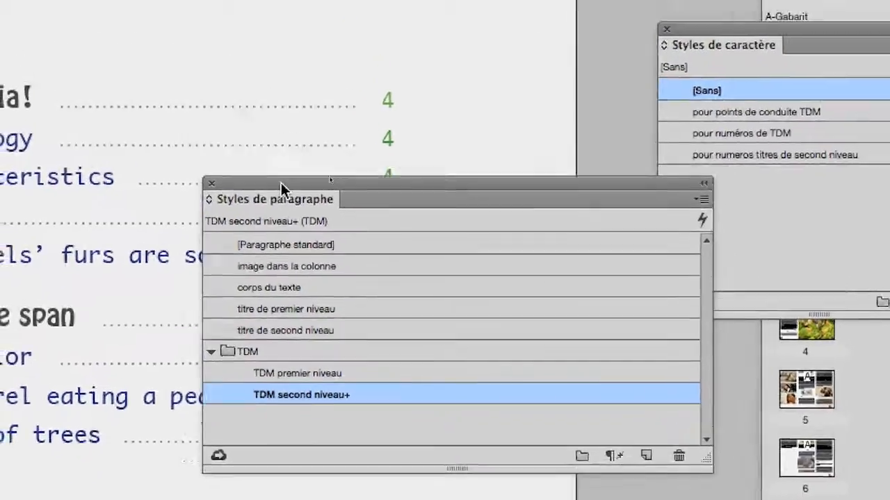
{"action": "left_click_drag", "start_coordinate": [281, 184], "coordinate": [221, 9]}
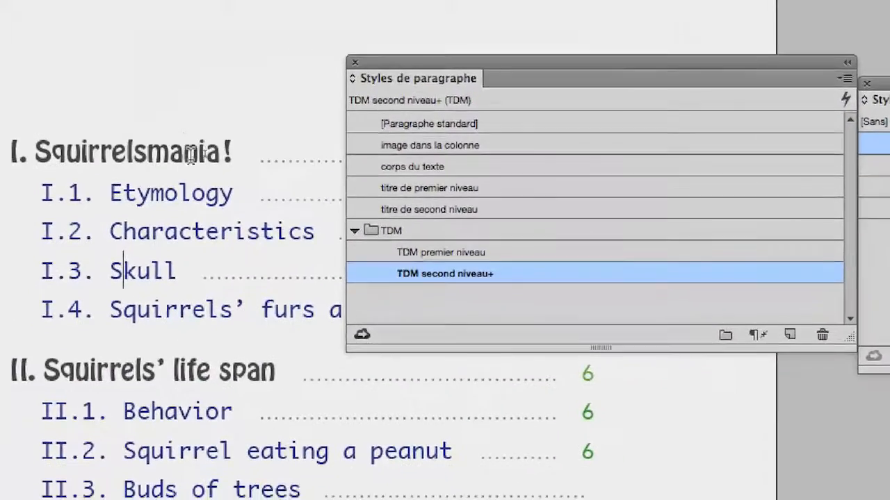
Redefine the TDM premier niveau paragraph style from the current formatting of the "Squirrelsmania!" entry
{"action": "left_click", "coordinate": [187, 154]}
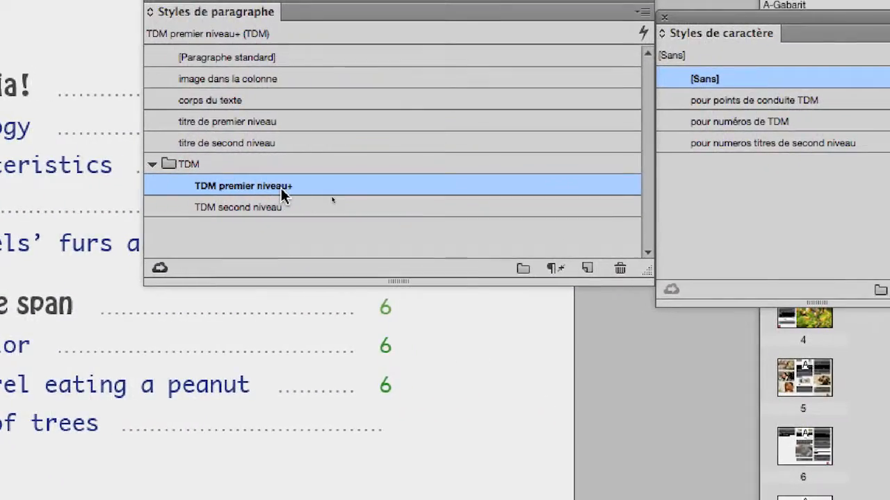
{"action": "mouse_move", "coordinate": [561, 260]}
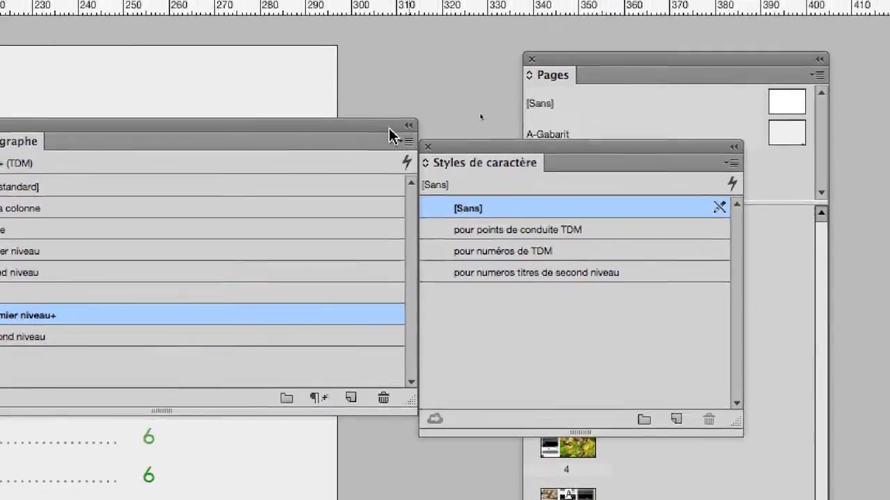
{"action": "left_click_drag", "start_coordinate": [560, 2], "coordinate": [510, 0]}
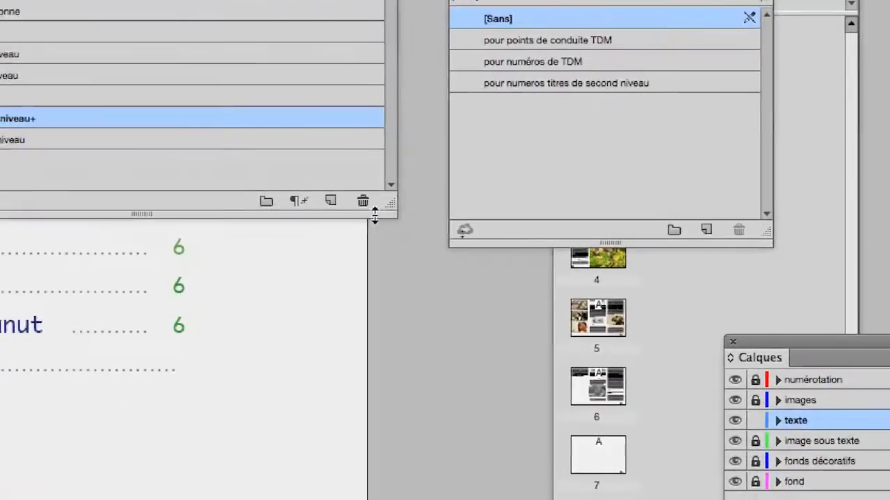
{"action": "left_click_drag", "start_coordinate": [399, 402], "coordinate": [232, 397]}
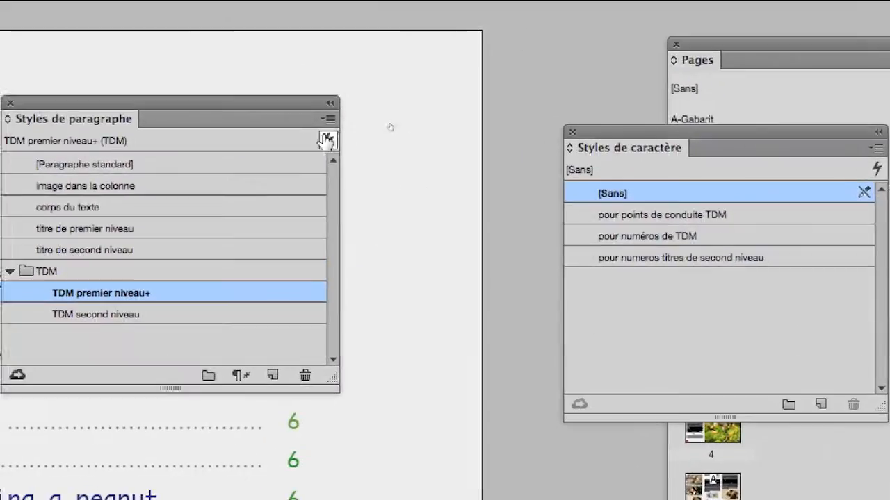
{"action": "left_click", "coordinate": [317, 0]}
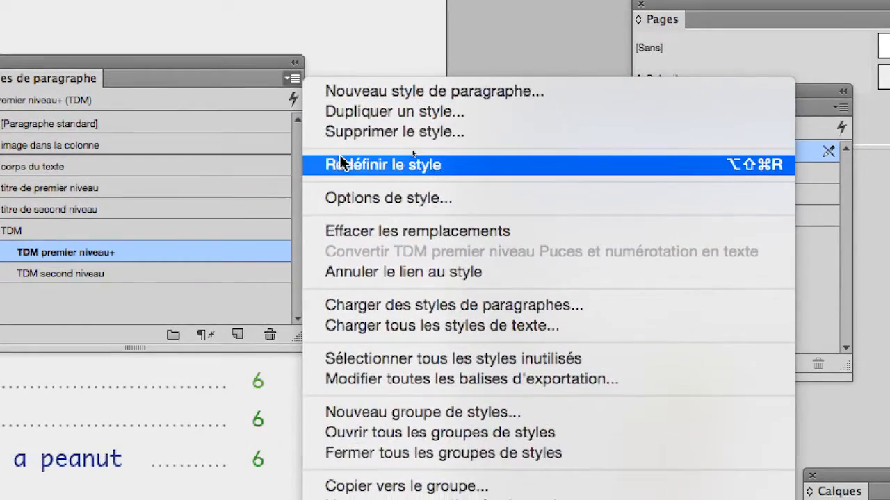
{"action": "left_click", "coordinate": [342, 161]}
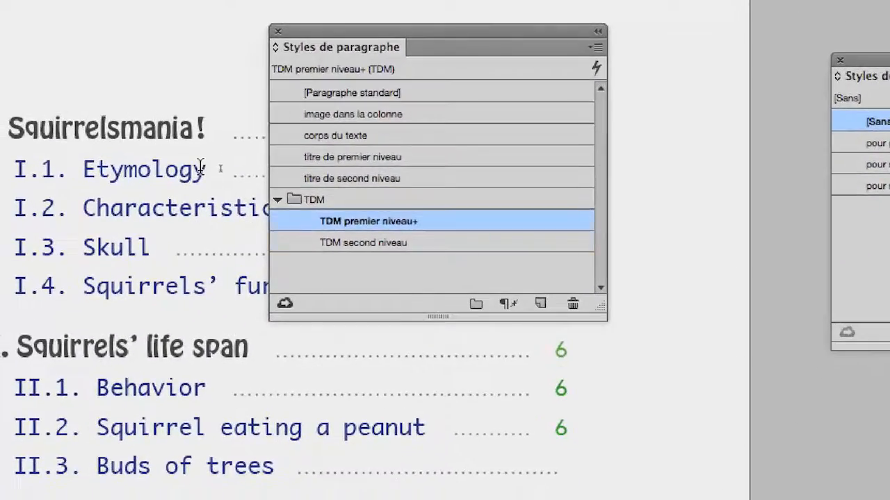
Try redefining the TDM second niveau paragraph style from the formatting of the "Etymology" entry, and undo it
{"action": "left_click", "coordinate": [200, 167]}
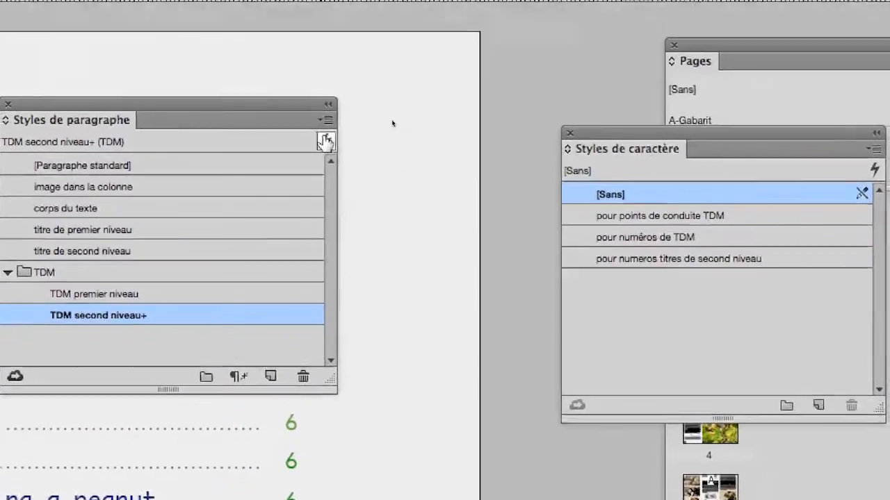
{"action": "left_click", "coordinate": [596, 47]}
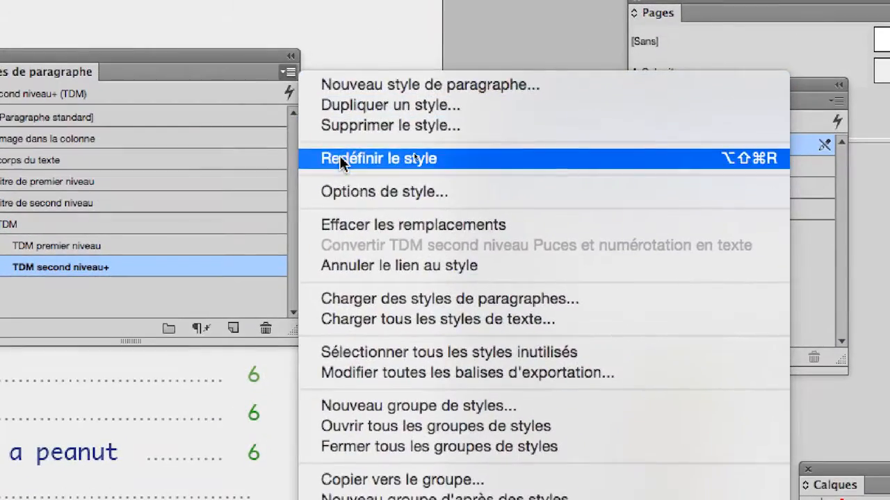
{"action": "left_click", "coordinate": [378, 216]}
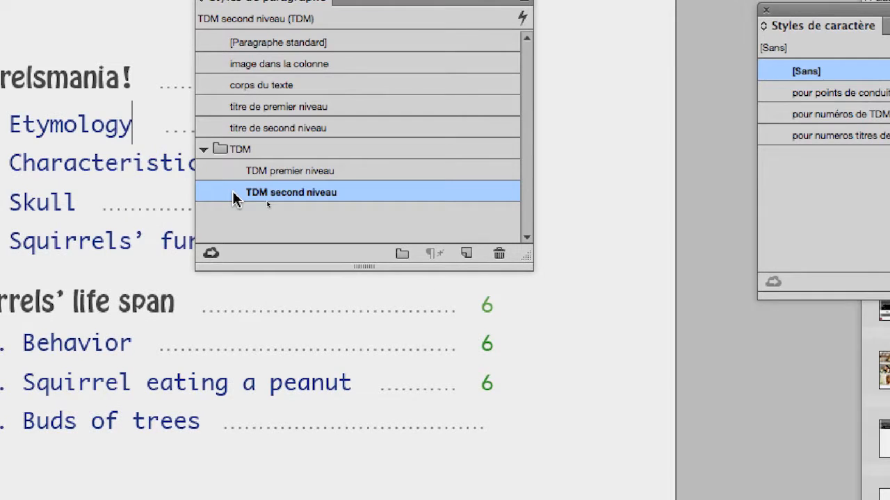
{"action": "key", "text": "super+z"}
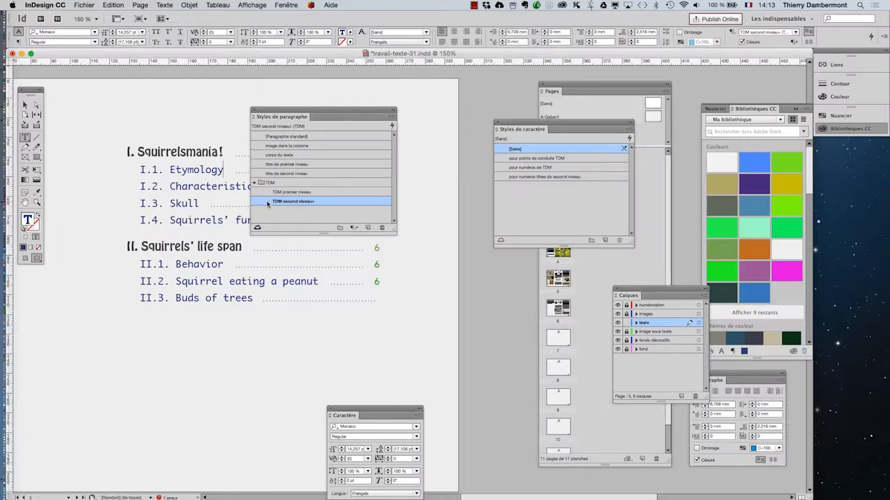
Move the Styles de paragraphe panel below the table of contents and redefine the TDM second niveau style from the "Skull" entry
{"action": "left_click_drag", "start_coordinate": [286, 112], "coordinate": [426, 117]}
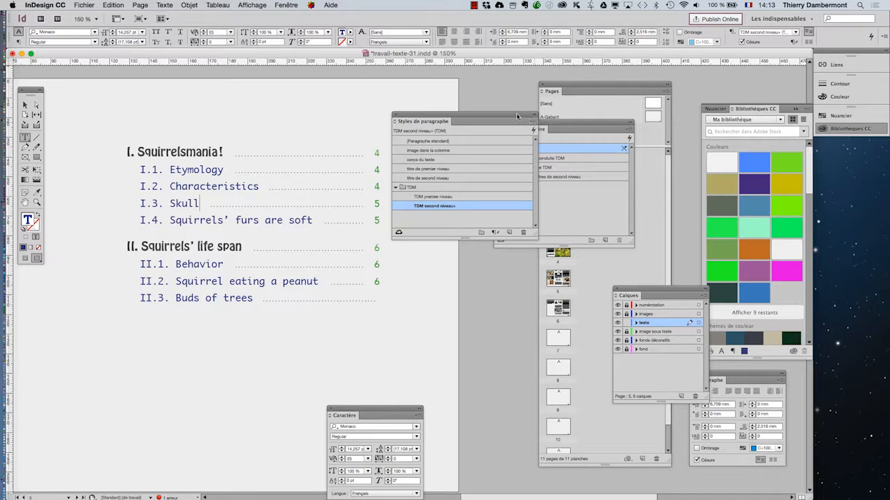
{"action": "left_click_drag", "start_coordinate": [520, 120], "coordinate": [205, 348]}
{"action": "left_click", "coordinate": [217, 350]}
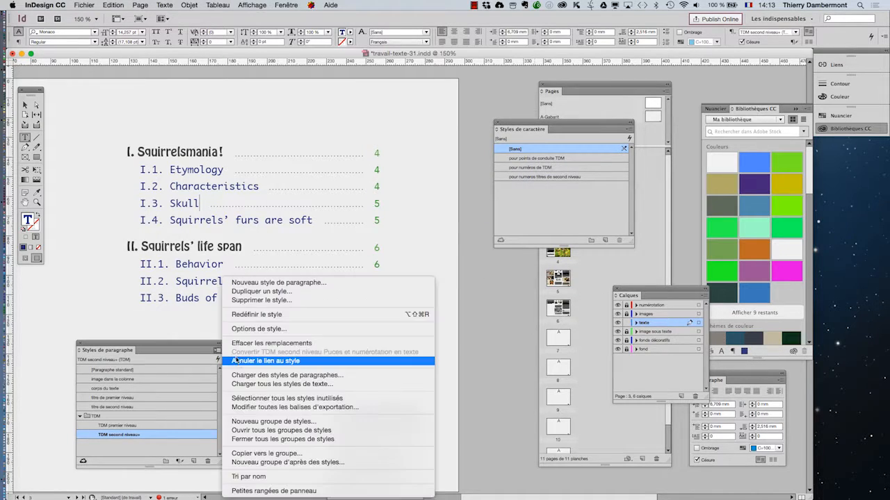
{"action": "left_click", "coordinate": [256, 314]}
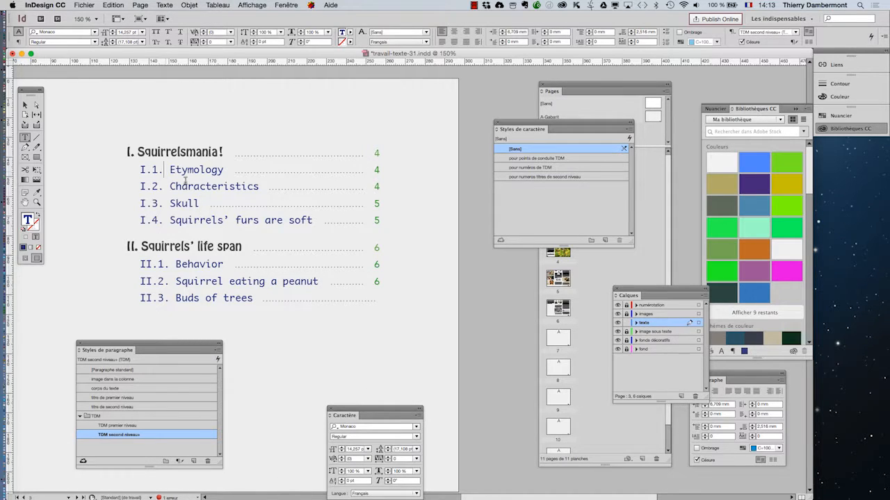
Select text across the entries from "Etymology" to "Squirrels' furs are soft" and try to redefine the TDM second niveau style from it
{"action": "left_click_drag", "start_coordinate": [165, 170], "coordinate": [224, 219]}
{"action": "left_click", "coordinate": [217, 357]}
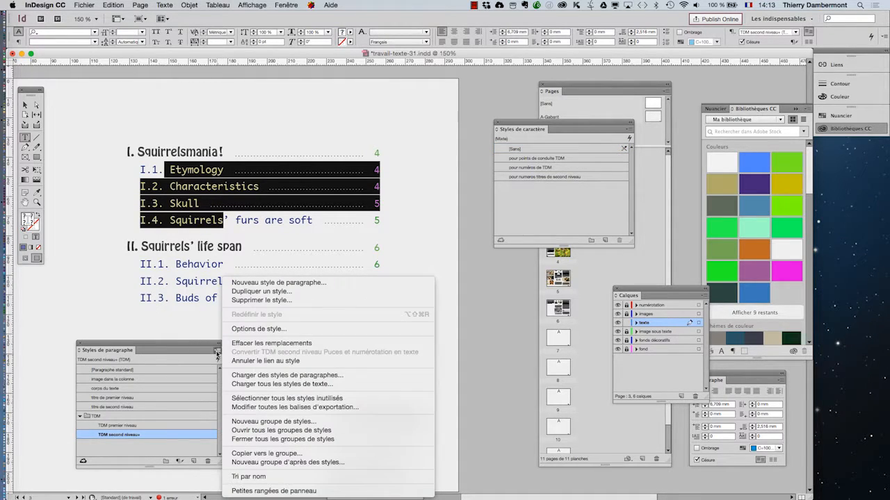
{"action": "left_click", "coordinate": [256, 315]}
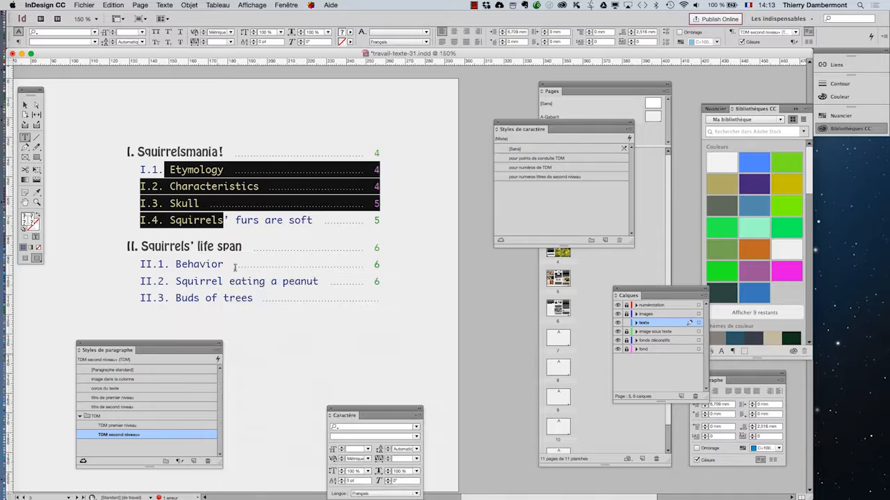
Redefine the TDM second niveau paragraph style from a single second-level entry of the first chapter
{"action": "left_click", "coordinate": [207, 230]}
{"action": "left_click", "coordinate": [217, 351]}
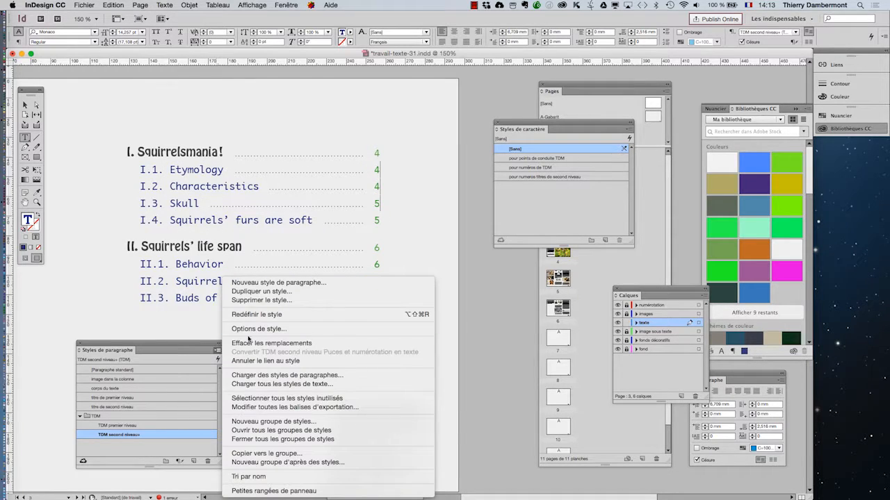
{"action": "left_click", "coordinate": [245, 315]}
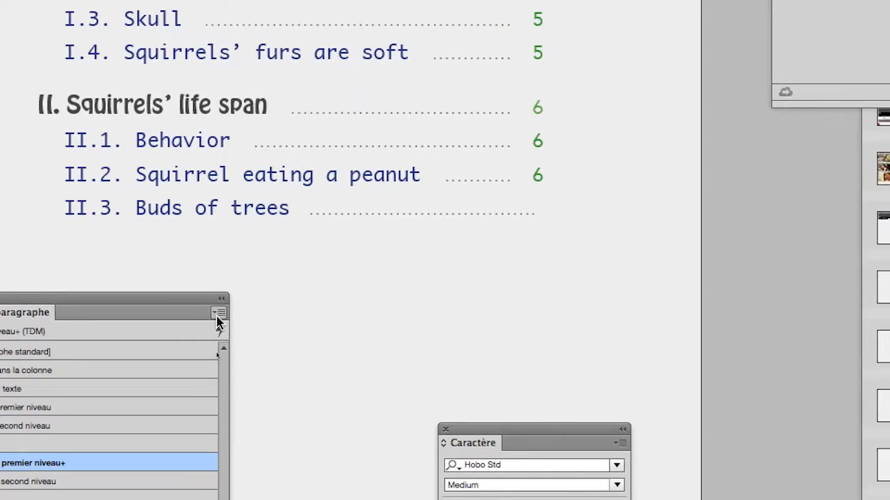
Redefine the TDM premier niveau paragraph style from a first-level entry and check the style of the "Etymology" entry
{"action": "left_click", "coordinate": [218, 317]}
{"action": "left_click", "coordinate": [267, 242]}
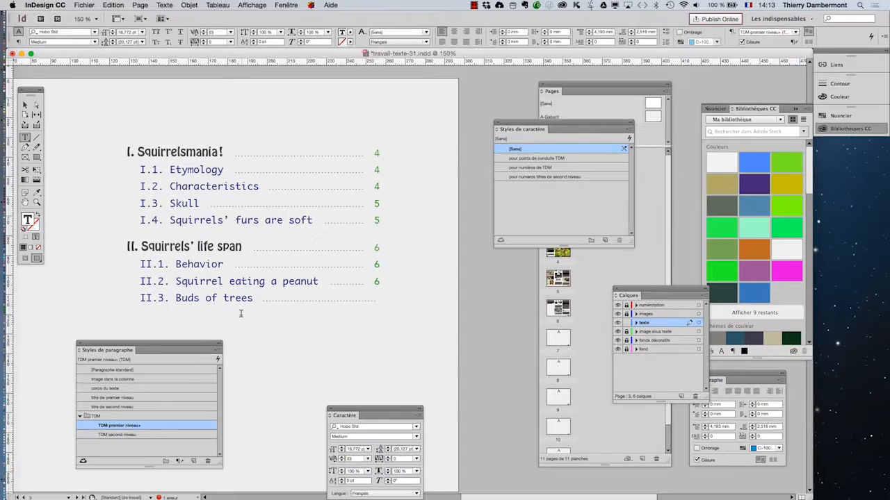
{"action": "left_click_drag", "start_coordinate": [203, 344], "coordinate": [473, 244]}
{"action": "left_click", "coordinate": [204, 212]}
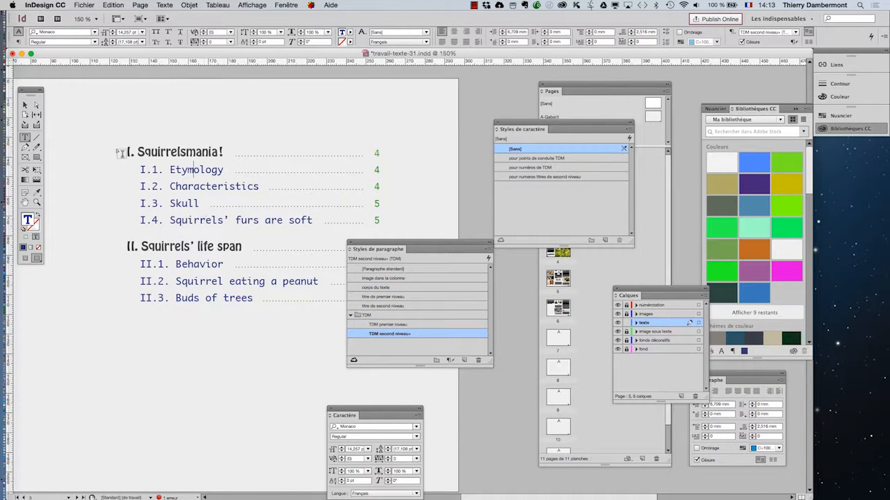
Update the table of contents in its frame and move the Styles de paragraphe panel clear of the text
{"action": "left_click", "coordinate": [23, 104]}
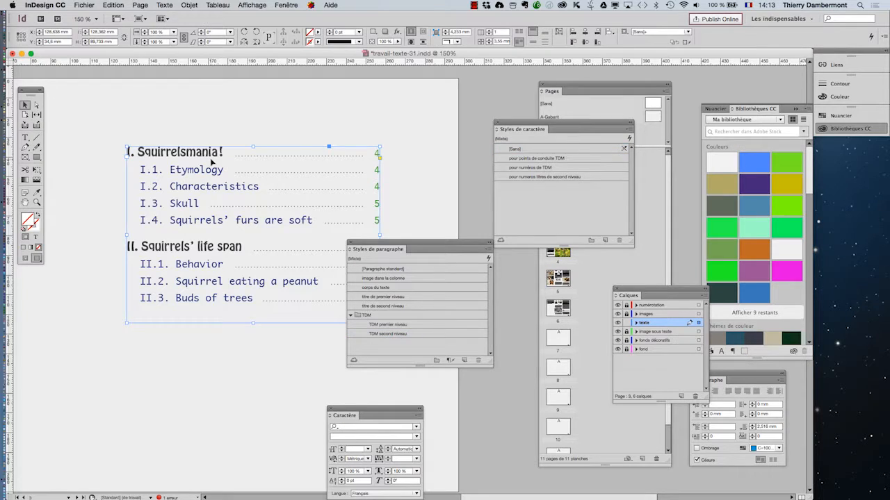
{"action": "left_click", "coordinate": [140, 5]}
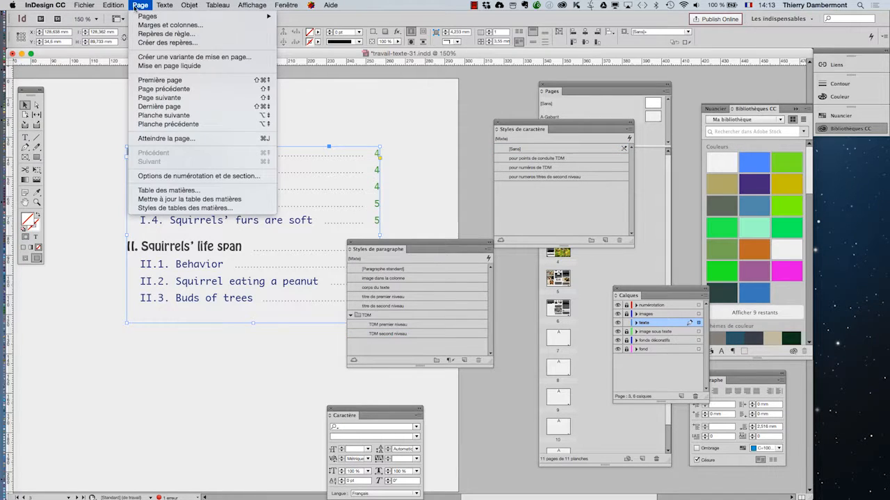
{"action": "left_click", "coordinate": [174, 199]}
{"action": "left_click", "coordinate": [519, 265]}
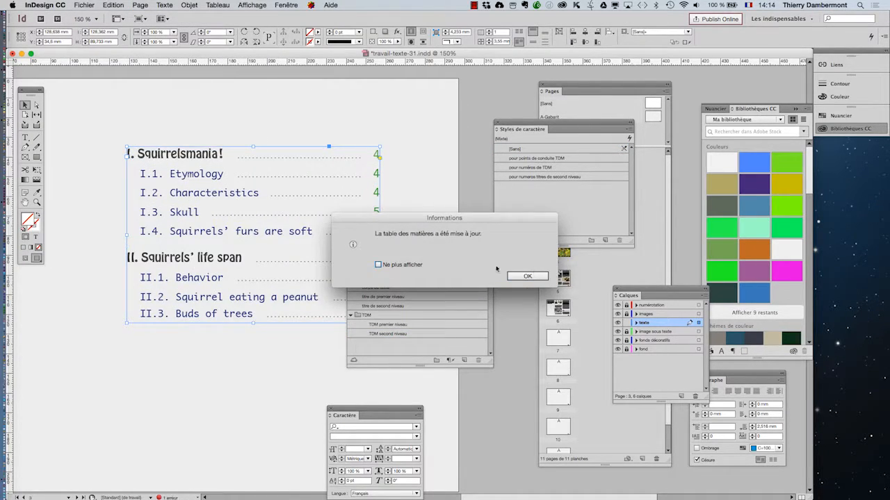
{"action": "left_click_drag", "start_coordinate": [404, 209], "coordinate": [546, 115]}
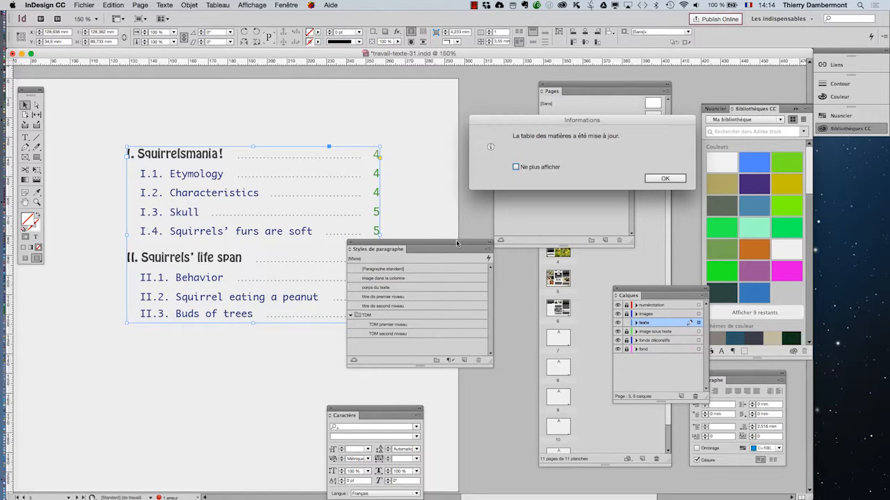
{"action": "key", "text": "Return"}
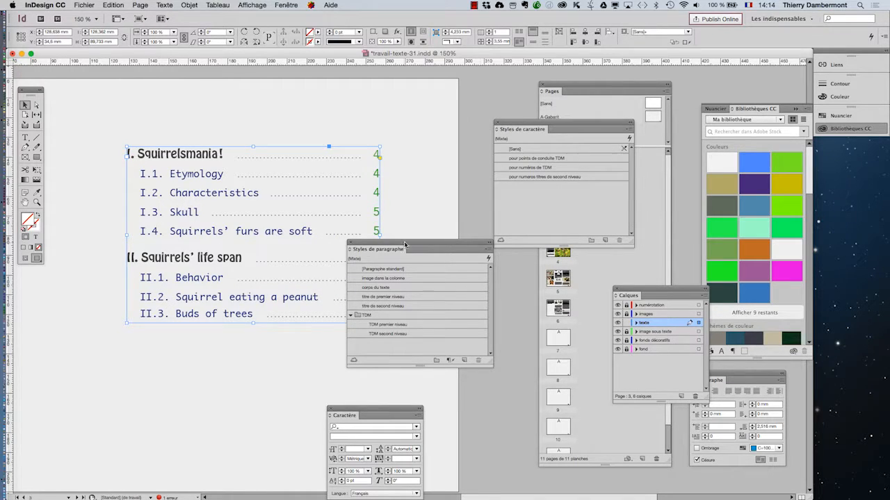
{"action": "left_click_drag", "start_coordinate": [406, 245], "coordinate": [485, 262]}
{"action": "left_click", "coordinate": [439, 204]}
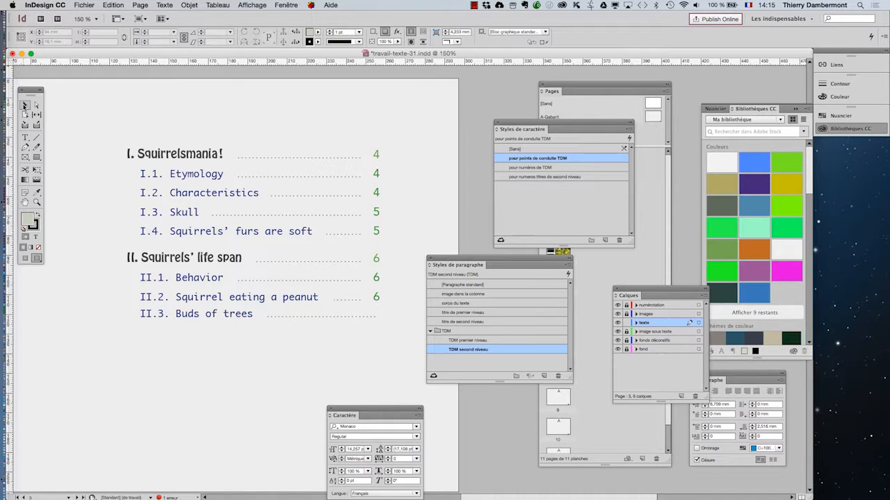
Set the character colour of the TDM premier niveau style to C=0 M=100 J=0 N=0
{"action": "left_click", "coordinate": [25, 106]}
{"action": "double_click", "coordinate": [502, 342]}
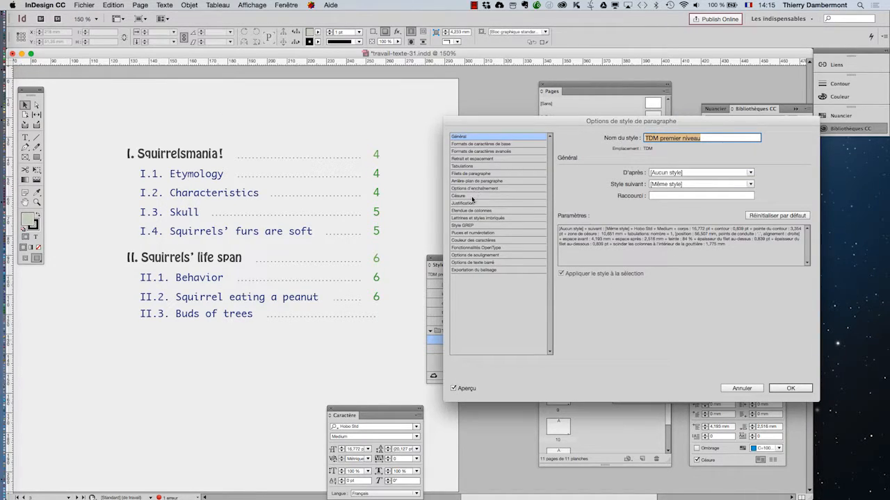
{"action": "left_click", "coordinate": [477, 241]}
{"action": "left_click", "coordinate": [651, 217]}
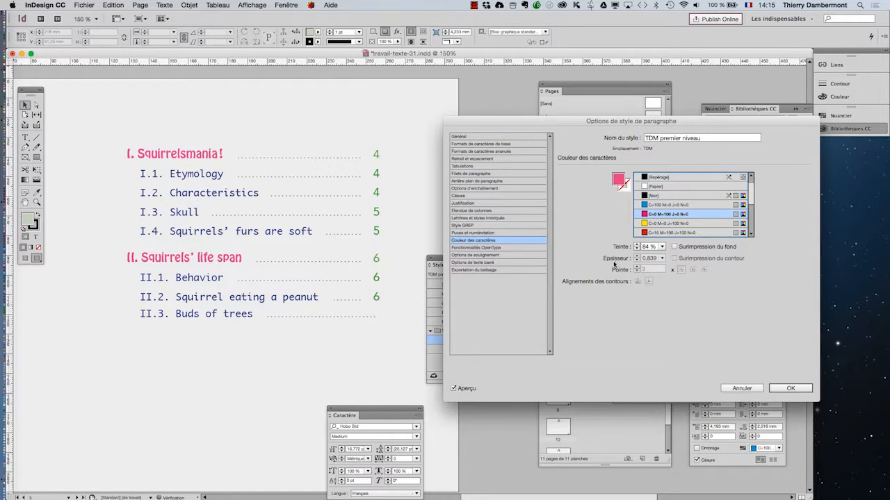
Set the space after paragraphs in the TDM premier niveau style to 5 mm and apply the style options
{"action": "left_click", "coordinate": [479, 159]}
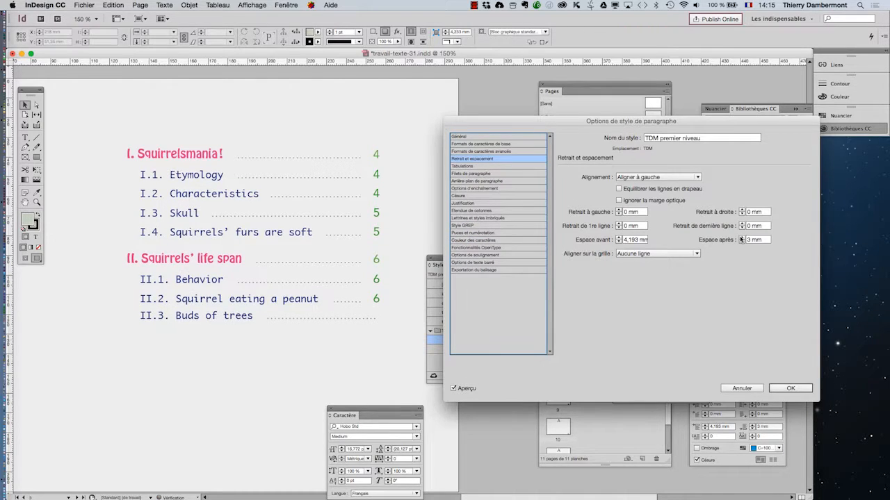
{"action": "left_click", "coordinate": [741, 237]}
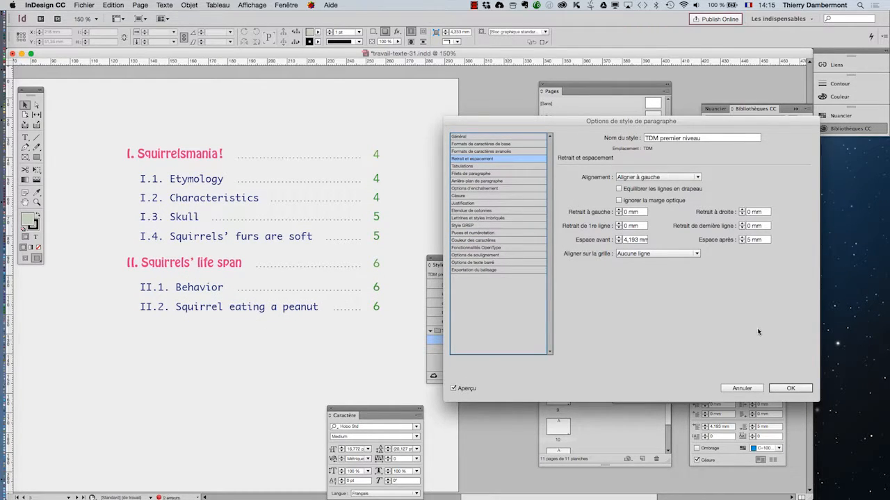
{"action": "left_click", "coordinate": [790, 388]}
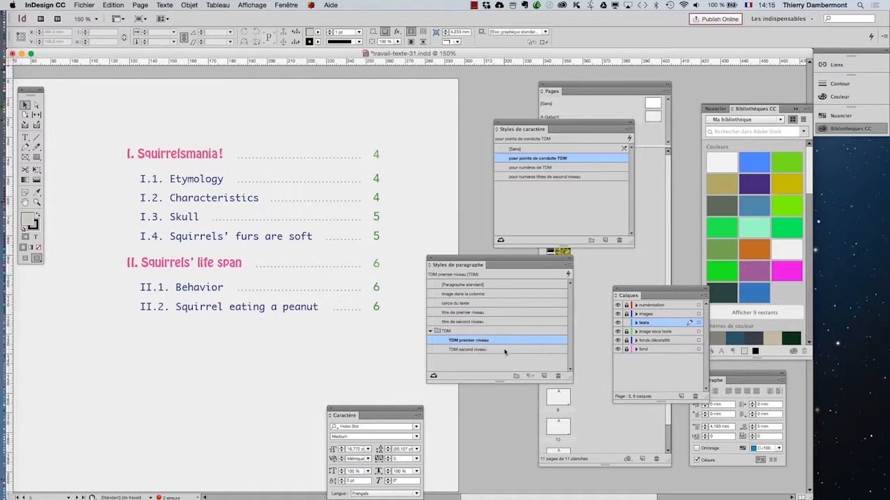
Set the space after paragraphs in the TDM second niveau style to 0 mm
{"action": "double_click", "coordinate": [505, 350]}
{"action": "left_click", "coordinate": [483, 159]}
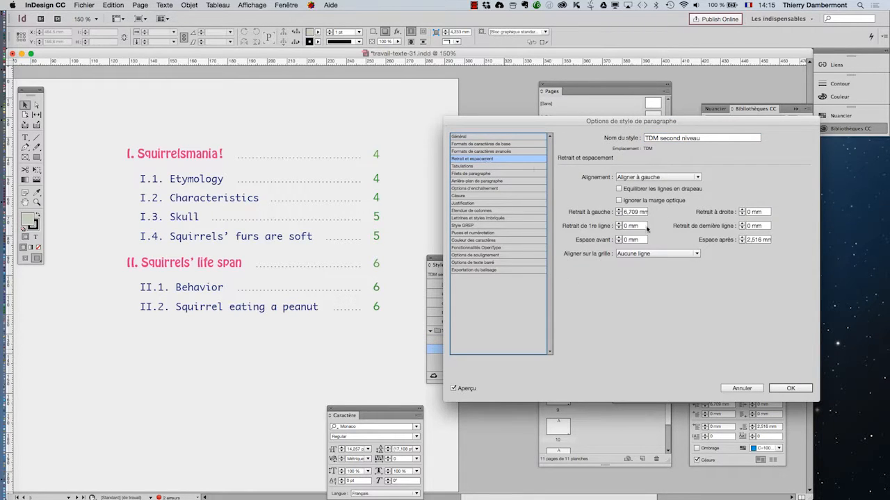
{"action": "left_click", "coordinate": [742, 242]}
{"action": "left_click", "coordinate": [742, 242]}
{"action": "left_click", "coordinate": [742, 242]}
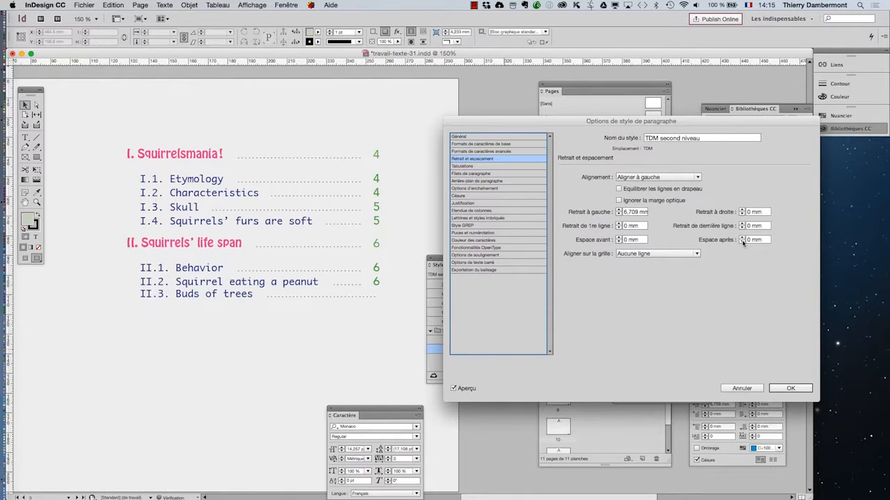
{"action": "left_click", "coordinate": [790, 388]}
Extend the table of contents text frame downward to a height of about 116 mm and deselect it
{"action": "left_click", "coordinate": [257, 323]}
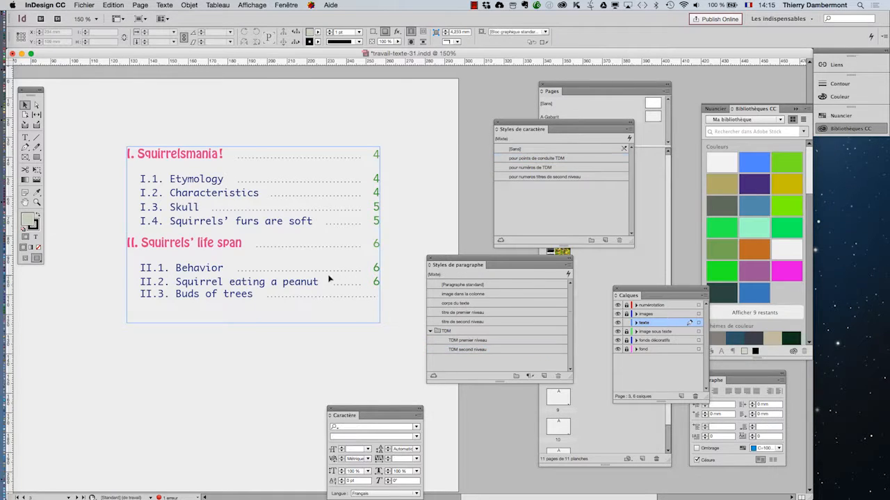
{"action": "left_click_drag", "start_coordinate": [257, 324], "coordinate": [268, 375]}
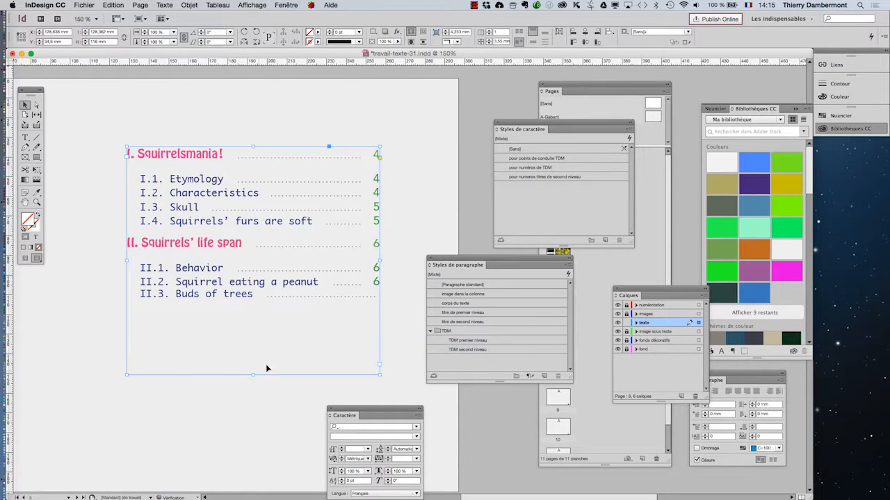
{"action": "left_click", "coordinate": [459, 206]}
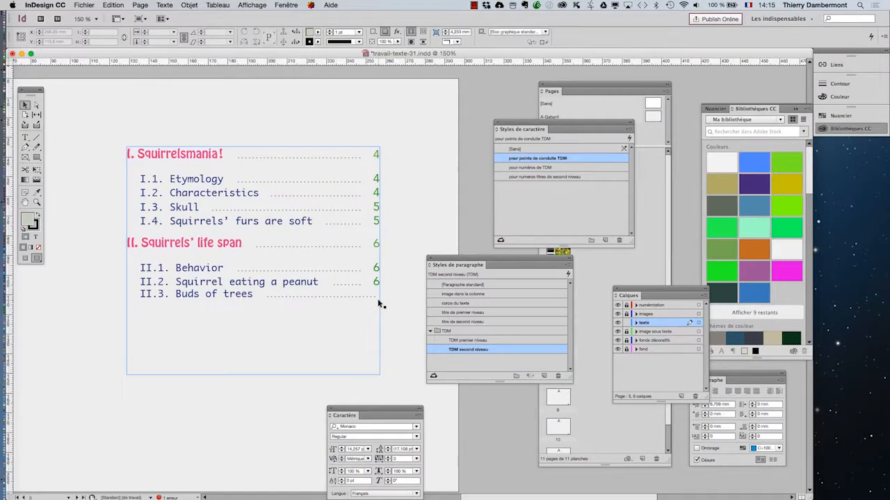
Go through the document pages to the blank page 7 and switch the screen mode to Normal
{"action": "scroll", "coordinate": [371, 303], "scroll_direction": "down", "scroll_amount": 2}
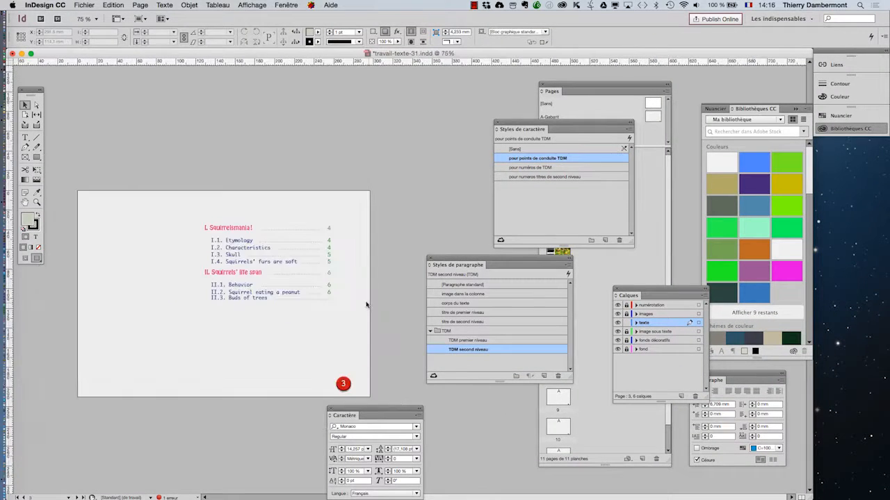
{"action": "scroll", "coordinate": [367, 304], "scroll_direction": "down", "scroll_amount": 1}
{"action": "scroll", "coordinate": [350, 292], "scroll_direction": "down", "scroll_amount": 5}
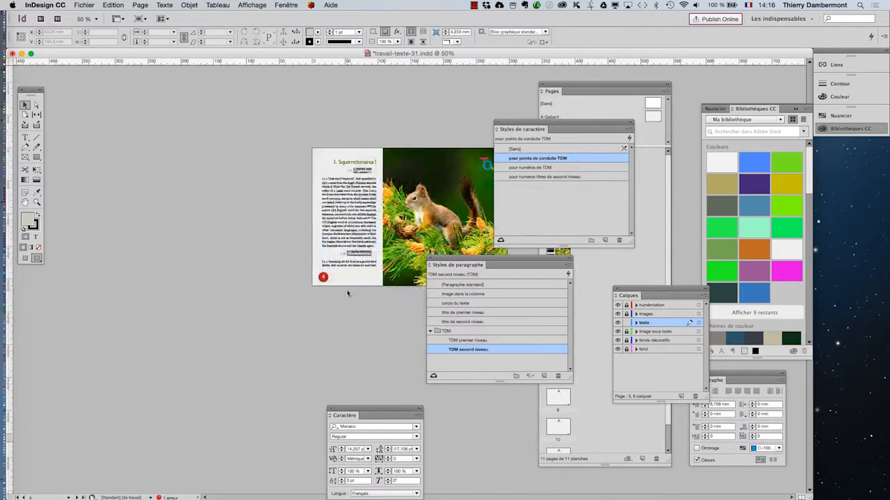
{"action": "scroll", "coordinate": [347, 293], "scroll_direction": "down", "scroll_amount": 6}
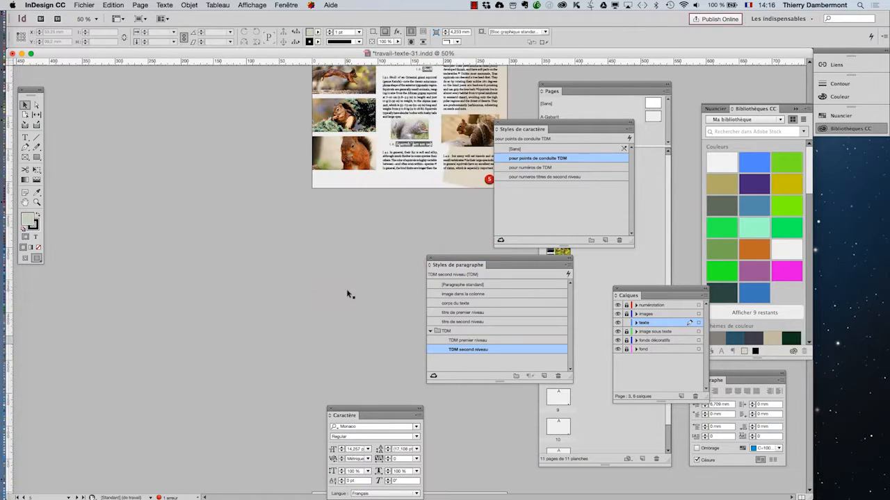
{"action": "scroll", "coordinate": [350, 294], "scroll_direction": "down", "scroll_amount": 6}
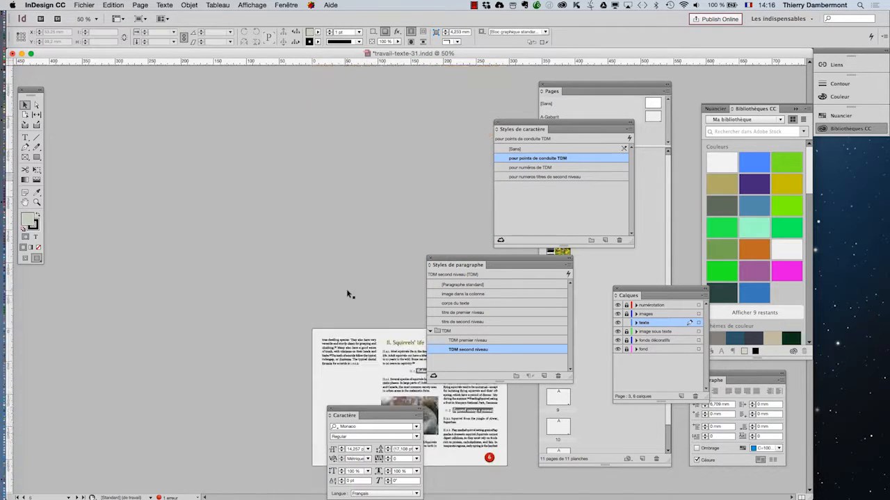
{"action": "left_click", "coordinate": [25, 258]}
{"action": "scroll", "coordinate": [353, 278], "scroll_direction": "down", "scroll_amount": 2}
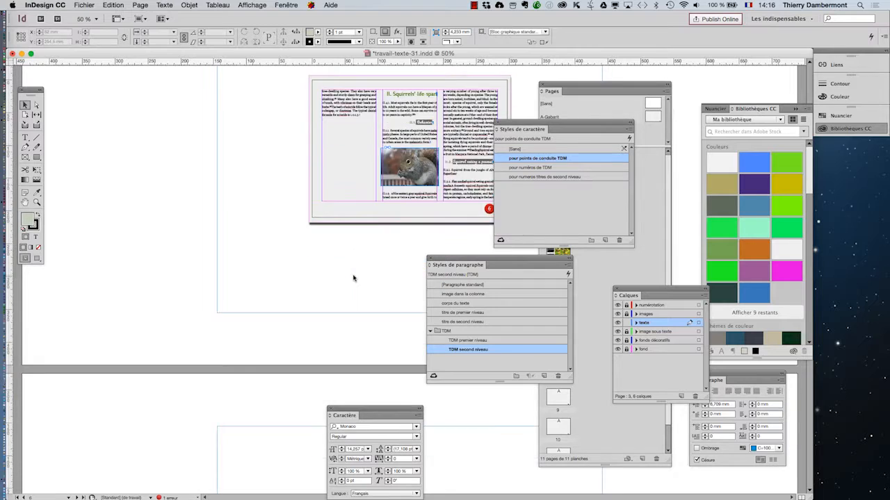
{"action": "scroll", "coordinate": [353, 278], "scroll_direction": "down", "scroll_amount": 5}
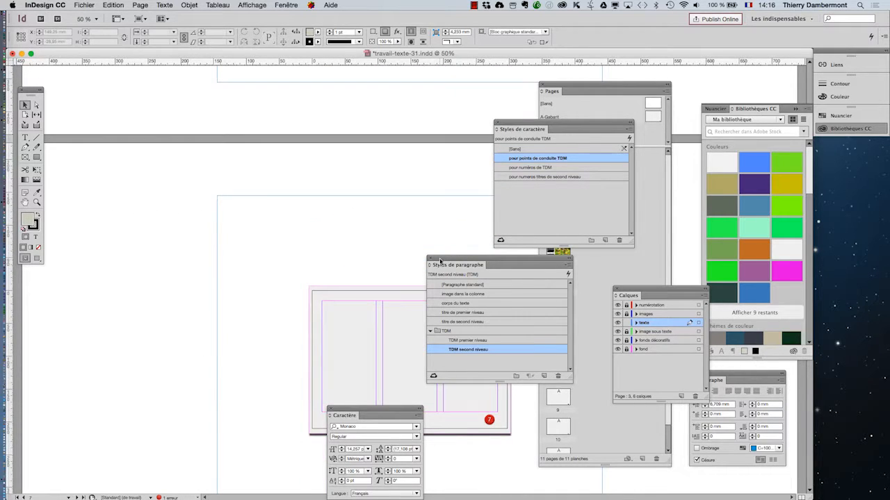
Draw a text frame about 82 mm wide and 170 mm high filling the first column of page 7
{"action": "left_click_drag", "start_coordinate": [440, 260], "coordinate": [87, 308]}
{"action": "left_click_drag", "start_coordinate": [356, 408], "coordinate": [153, 435]}
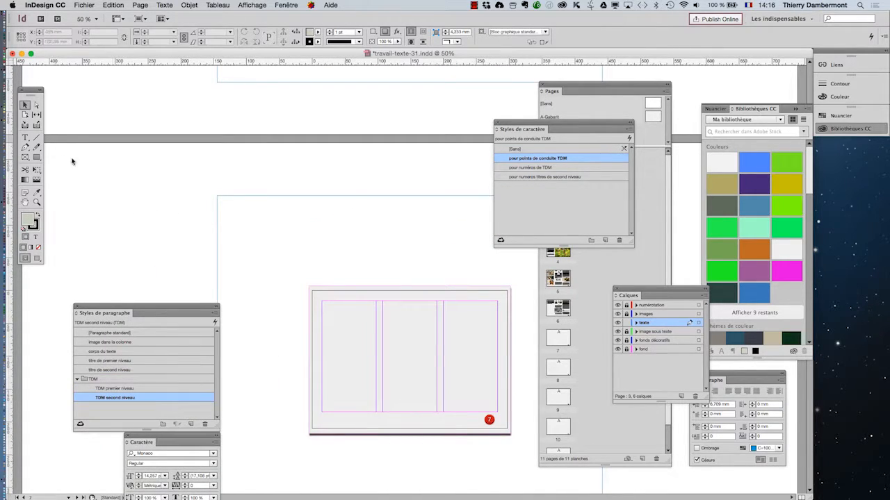
{"action": "left_click", "coordinate": [25, 138]}
{"action": "key", "text": "super+1"}
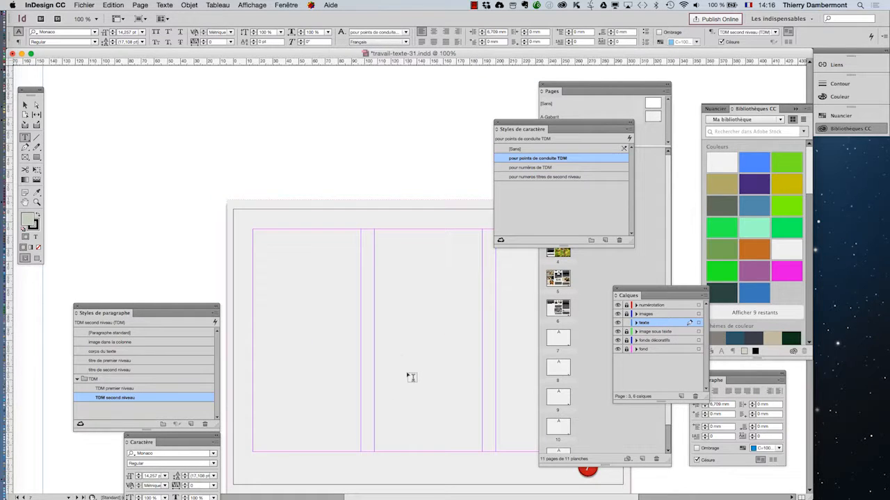
{"action": "left_click", "coordinate": [25, 202]}
{"action": "left_click_drag", "start_coordinate": [385, 340], "coordinate": [191, 276]}
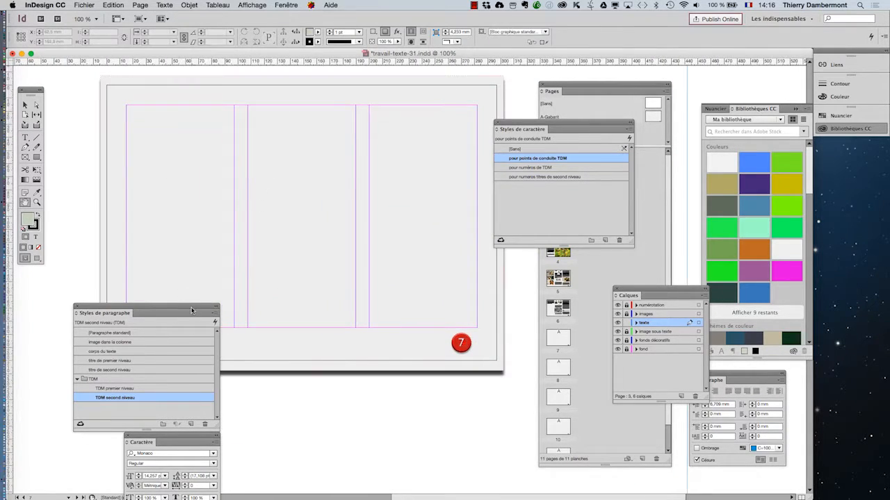
{"action": "left_click_drag", "start_coordinate": [192, 310], "coordinate": [383, 420]}
{"action": "left_click", "coordinate": [25, 136]}
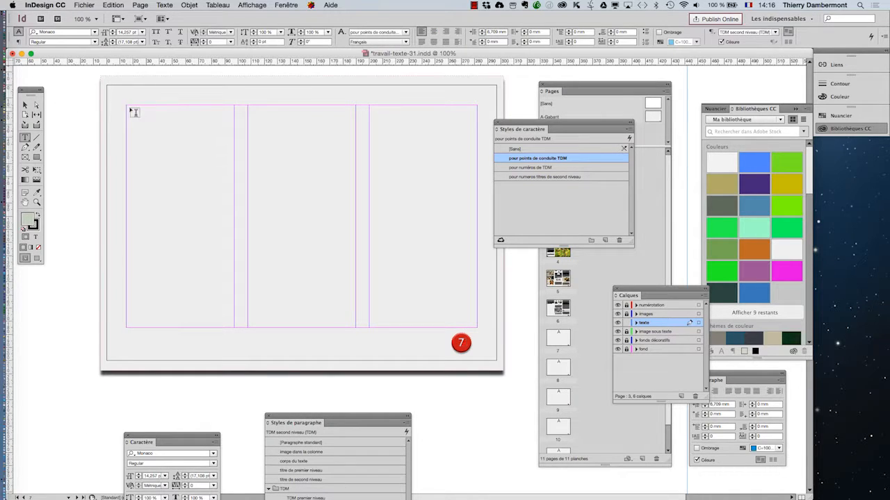
{"action": "left_click_drag", "start_coordinate": [126, 105], "coordinate": [235, 327]}
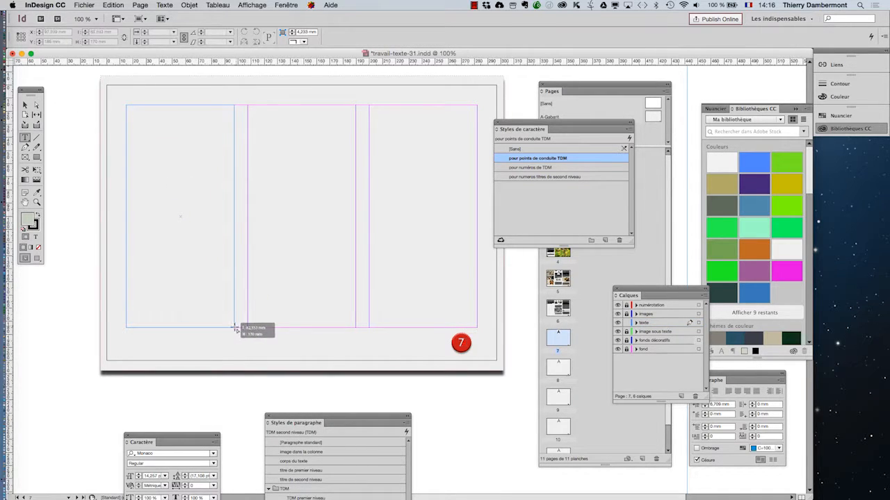
Duplicate the text frame into the second and third columns and fit the middle frame's right edge to its column guide
{"action": "left_click", "coordinate": [25, 104]}
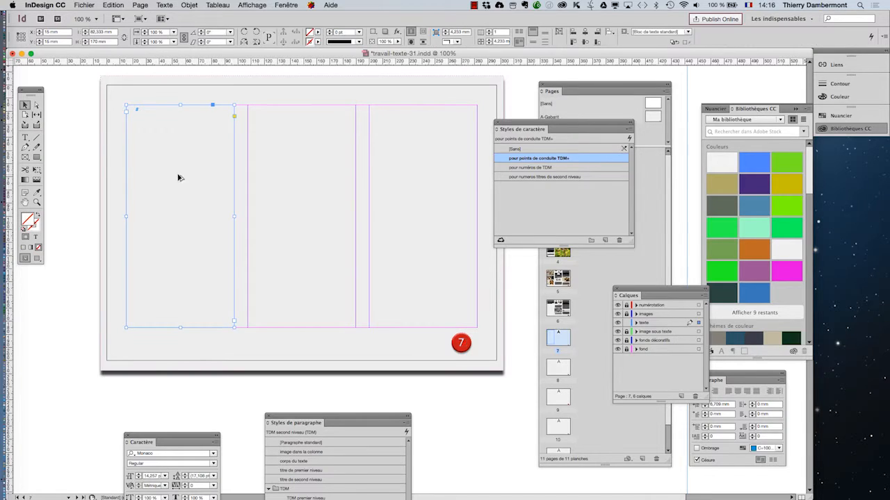
{"action": "left_click_drag", "start_coordinate": [178, 177], "coordinate": [409, 189]}
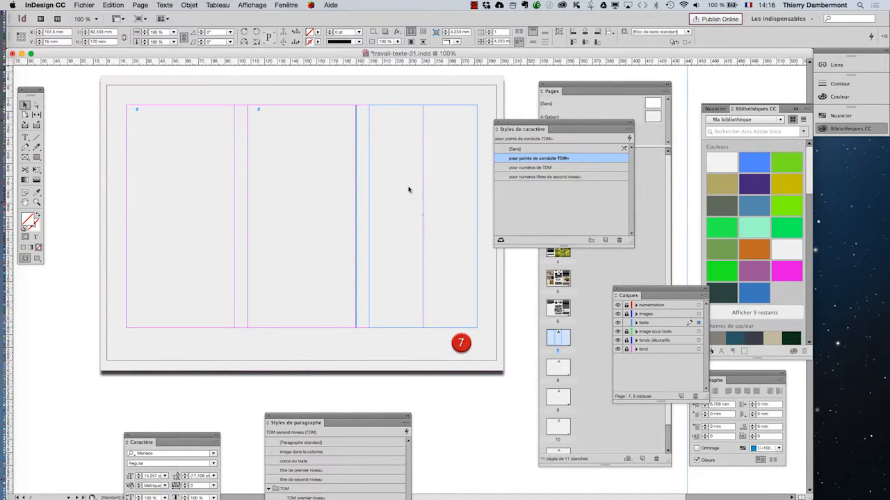
{"action": "left_click", "coordinate": [347, 198]}
{"action": "mouse_move", "coordinate": [356, 214]}
{"action": "left_mouse_down"}
{"action": "mouse_move", "coordinate": [346, 216]}
{"action": "mouse_move", "coordinate": [355, 218]}
{"action": "left_mouse_up"}
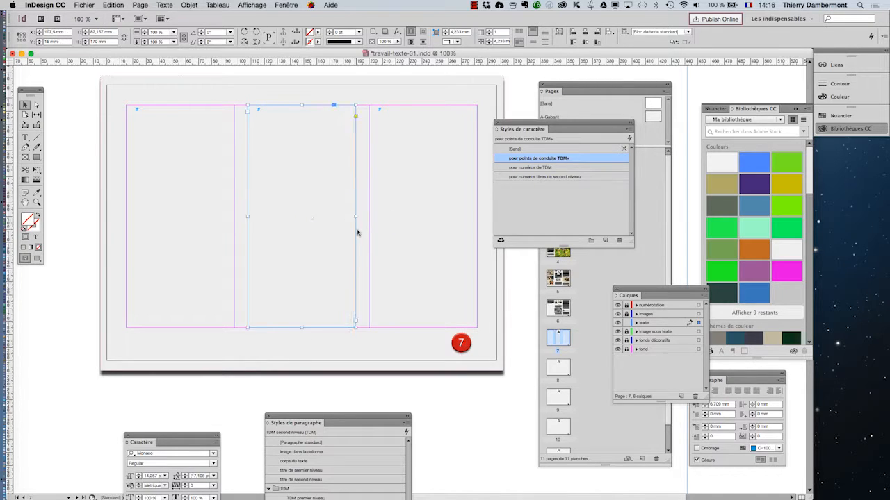
Thread the overset text from page 6's last column through the three empty frames on page 7
{"action": "key", "text": "super+minus"}
{"action": "key", "text": "super+minus"}
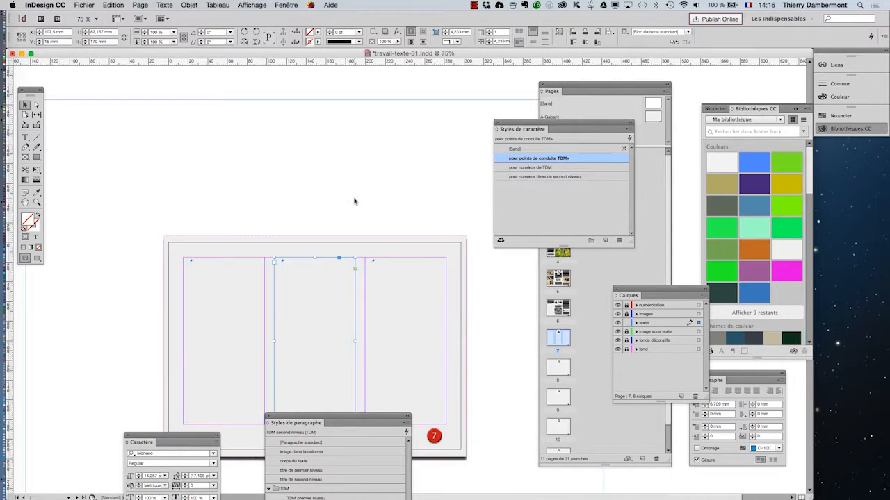
{"action": "key", "text": "space"}
{"action": "left_click_drag", "start_coordinate": [353, 206], "coordinate": [360, 317]}
{"action": "left_click_drag", "start_coordinate": [434, 183], "coordinate": [417, 296]}
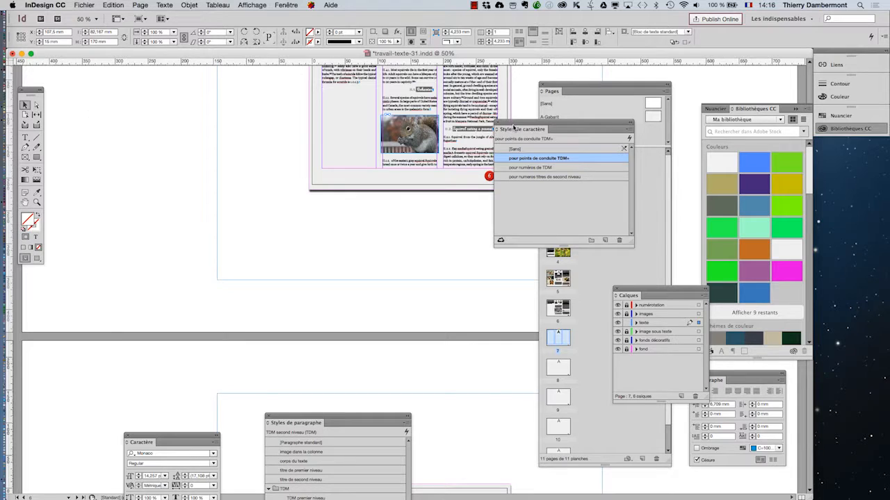
{"action": "left_click_drag", "start_coordinate": [515, 128], "coordinate": [570, 126]}
{"action": "left_click", "coordinate": [486, 148]}
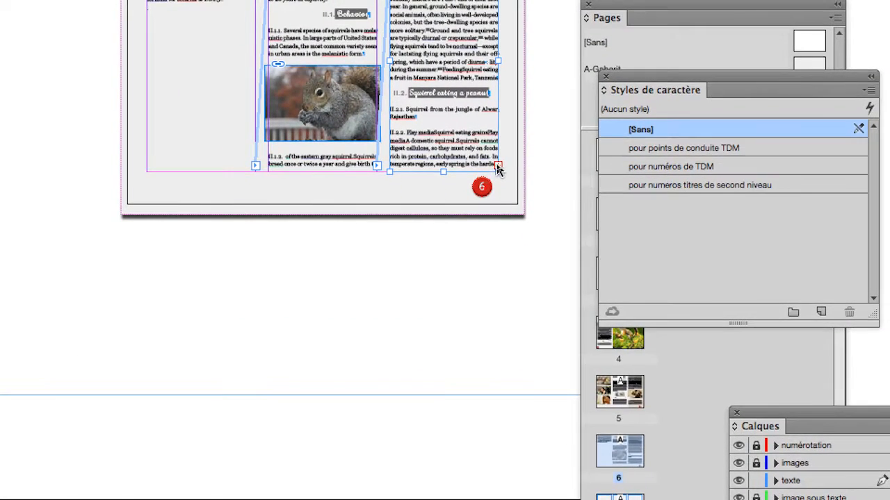
{"action": "left_click", "coordinate": [498, 169]}
{"action": "scroll", "coordinate": [355, 326], "scroll_direction": "down", "scroll_amount": 5}
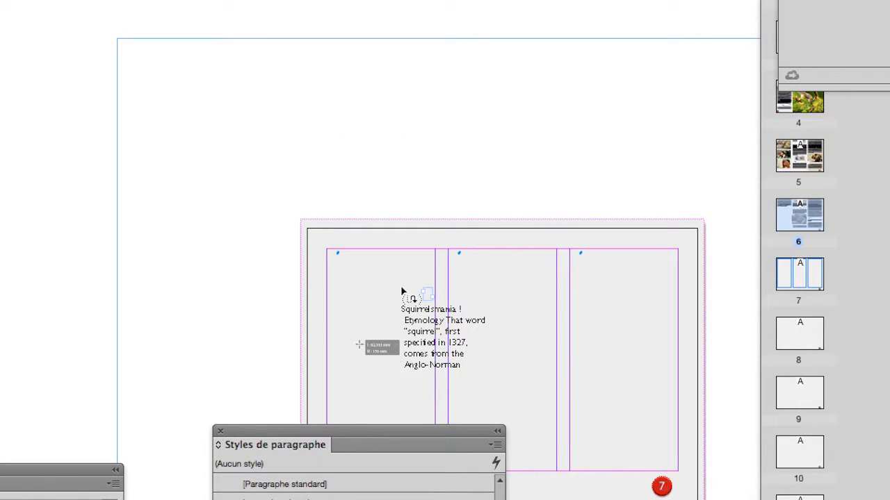
{"action": "left_click", "coordinate": [401, 291]}
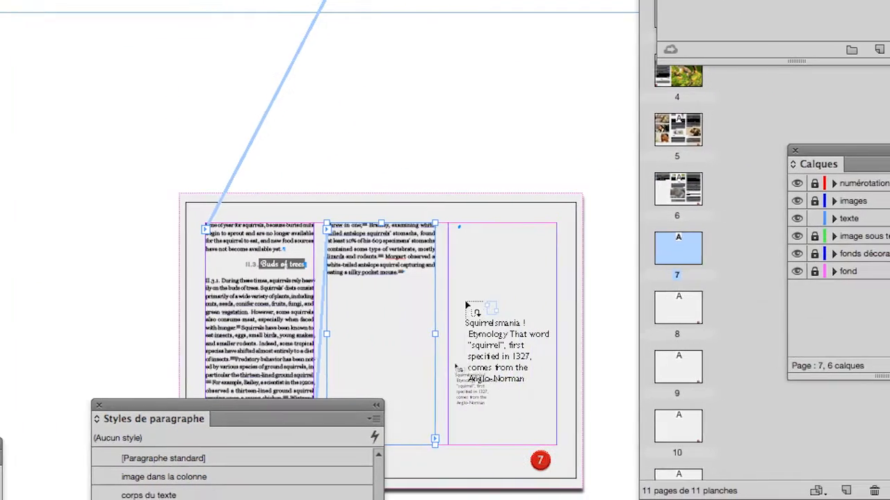
{"action": "left_click", "coordinate": [467, 306]}
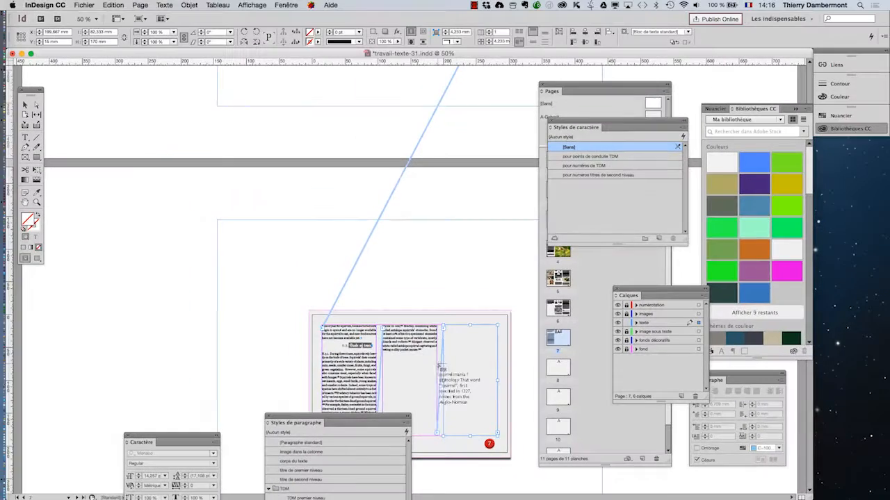
Update the table of contents on page 3 and dismiss the confirmation message
{"action": "left_click", "coordinate": [26, 105]}
{"action": "scroll", "coordinate": [357, 256], "scroll_direction": "up", "scroll_amount": 15}
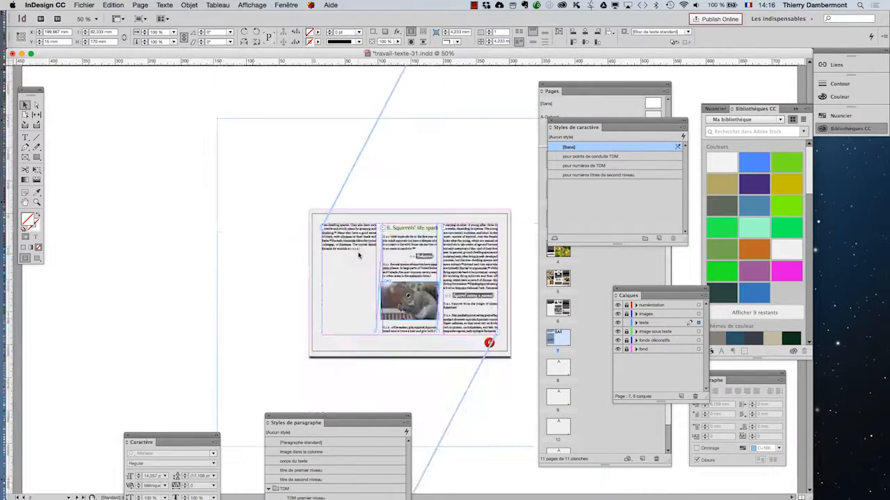
{"action": "scroll", "coordinate": [456, 276], "scroll_direction": "up", "scroll_amount": 3}
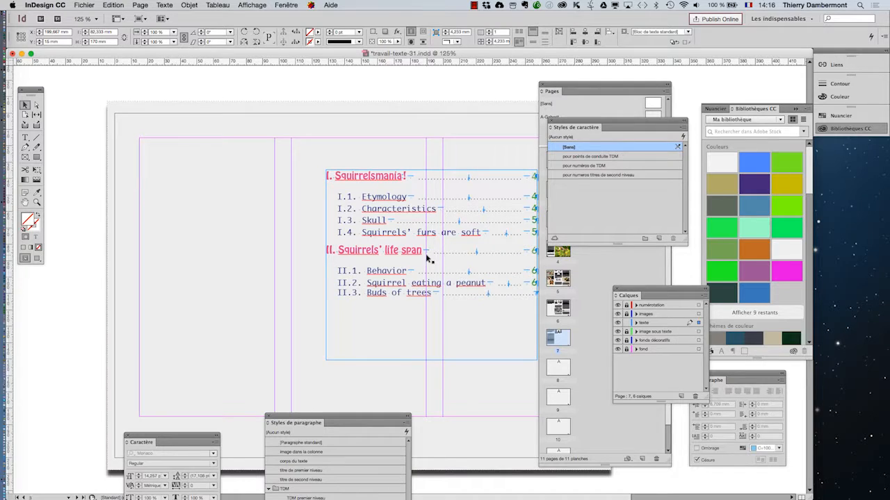
{"action": "left_click", "coordinate": [429, 258]}
{"action": "left_click", "coordinate": [139, 5]}
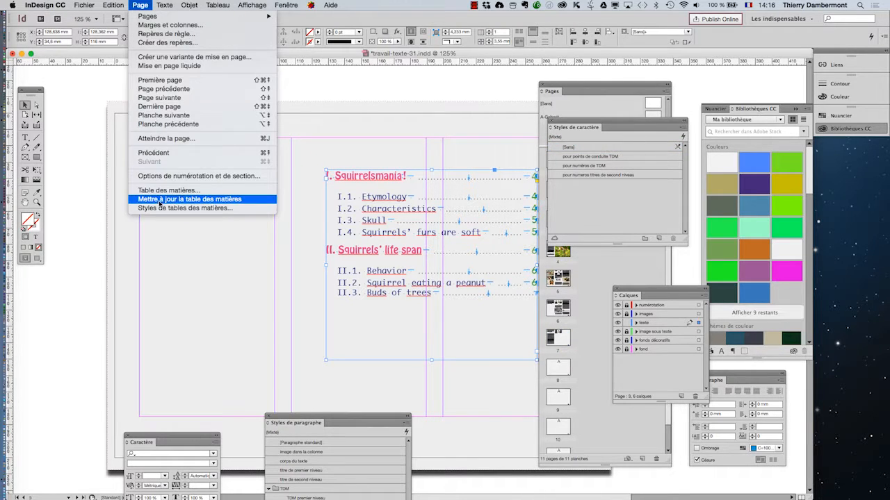
{"action": "left_click", "coordinate": [160, 194]}
{"action": "left_click", "coordinate": [531, 276]}
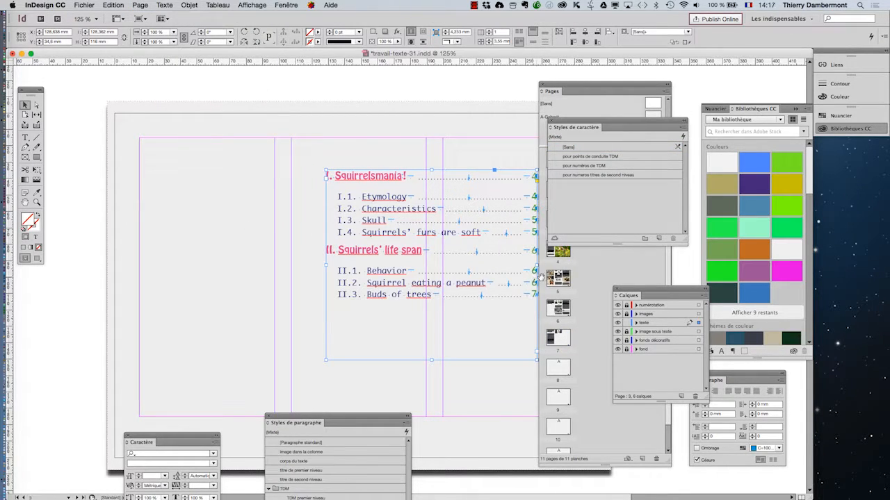
Close the character styles and pages panels and show the table of contents enlarged in Preview screen mode
{"action": "left_click", "coordinate": [552, 121]}
{"action": "left_click", "coordinate": [543, 86]}
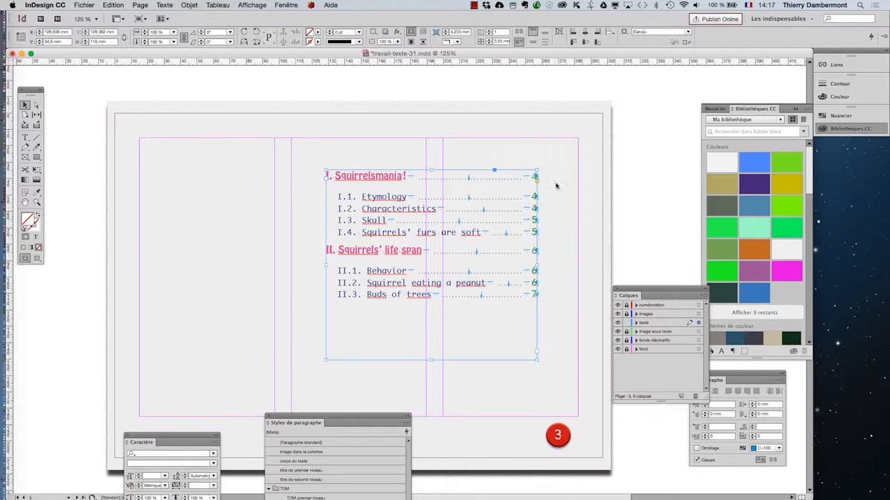
{"action": "left_click", "coordinate": [37, 258]}
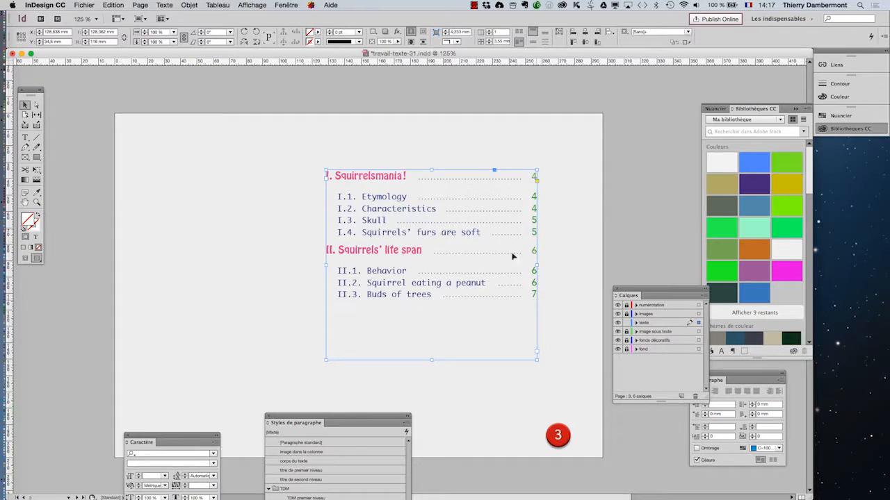
{"action": "scroll", "coordinate": [537, 234], "scroll_direction": "up", "scroll_amount": 3}
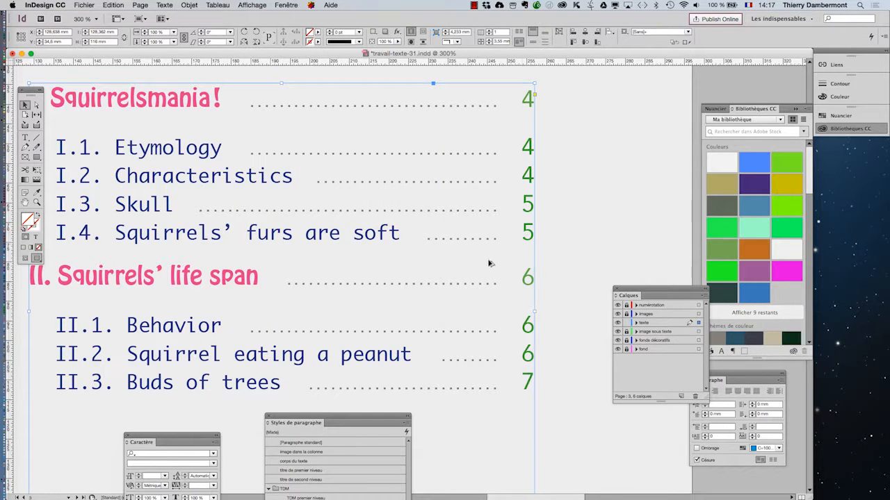
{"action": "left_click", "coordinate": [25, 203]}
{"action": "left_click_drag", "start_coordinate": [379, 296], "coordinate": [338, 286]}
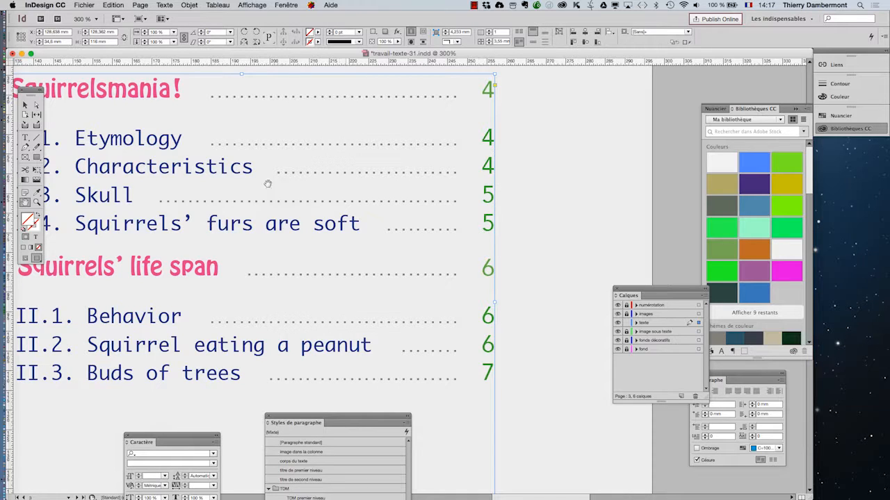
{"action": "left_click", "coordinate": [140, 5]}
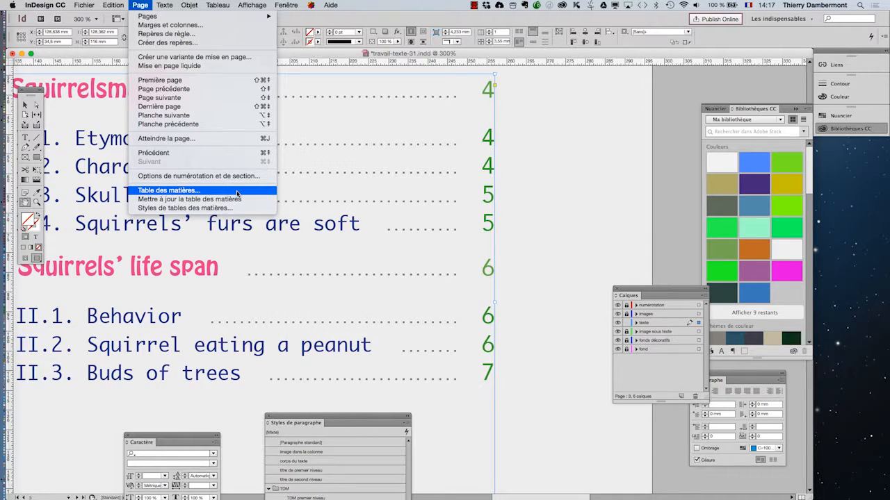
{"action": "left_click", "coordinate": [598, 227]}
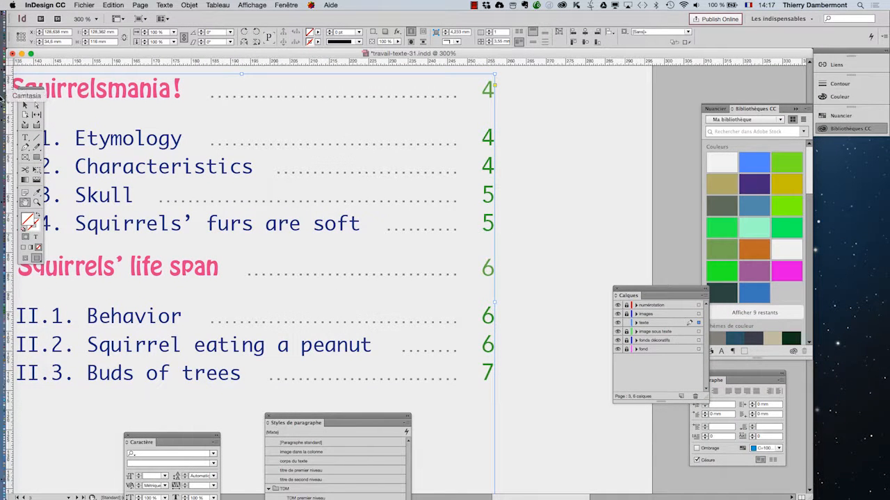
Deselect the table of contents frame and display the character styles
{"action": "left_click", "coordinate": [25, 104]}
{"action": "left_click", "coordinate": [571, 201]}
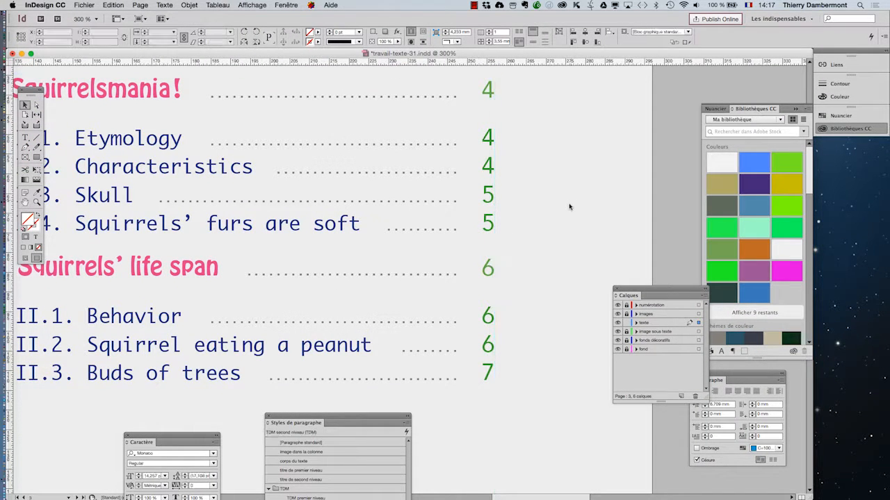
{"action": "left_click_drag", "start_coordinate": [318, 421], "coordinate": [295, 334]}
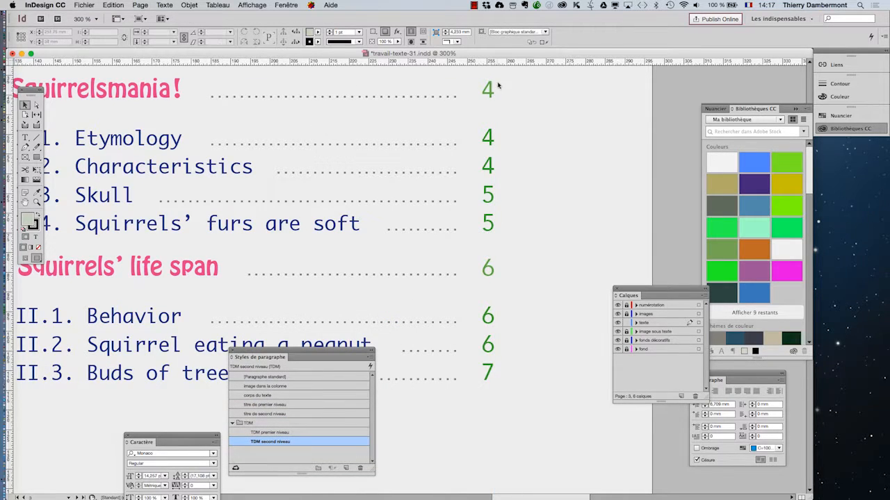
{"action": "left_click", "coordinate": [166, 5]}
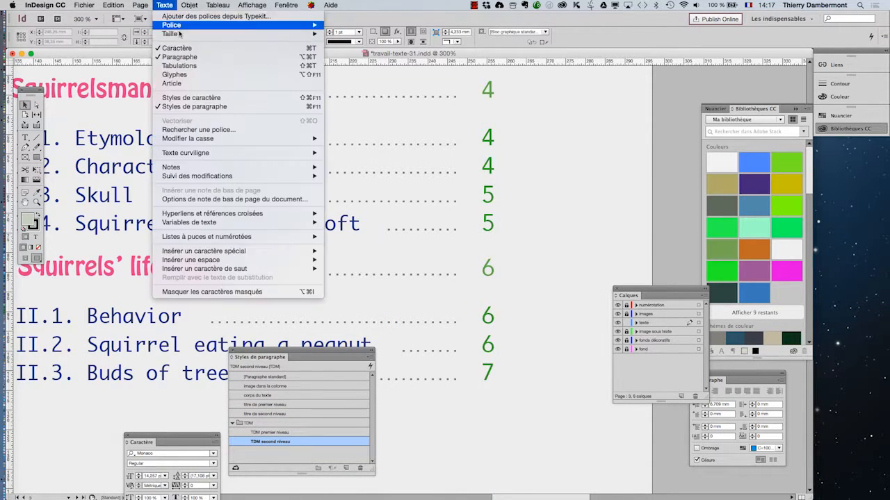
{"action": "left_click", "coordinate": [191, 98]}
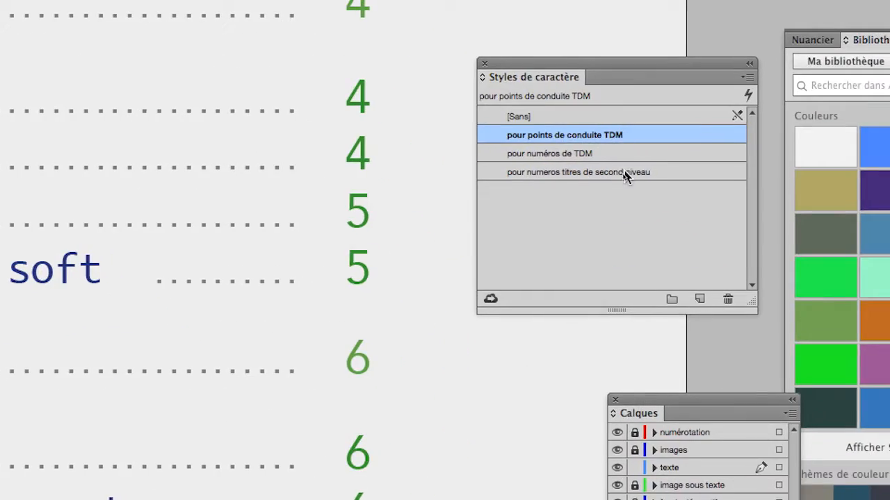
Edit the "pour numéros de TDM" character style's advanced character formats and set its vertical shift to -4 pt
{"action": "double_click", "coordinate": [623, 156]}
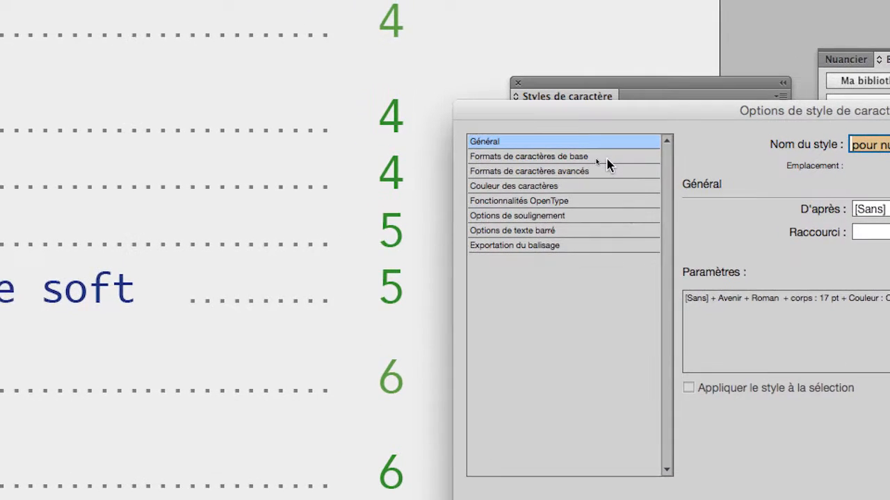
{"action": "left_click", "coordinate": [606, 159]}
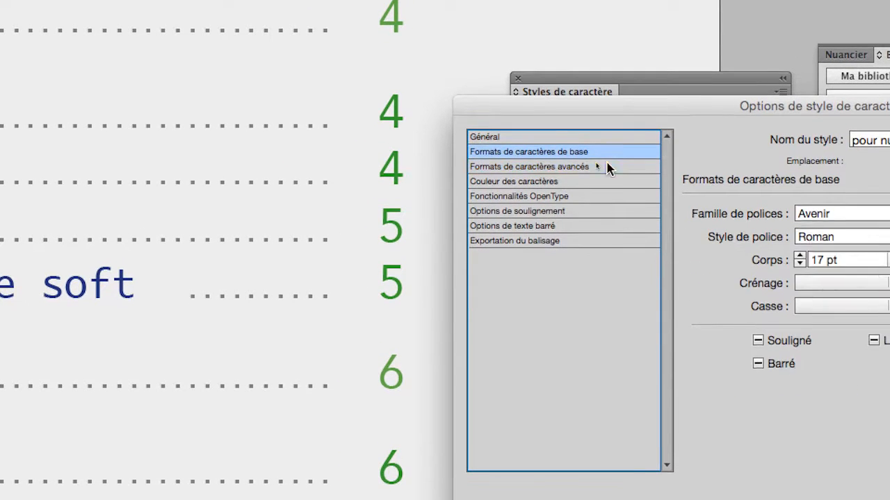
{"action": "left_click", "coordinate": [607, 171]}
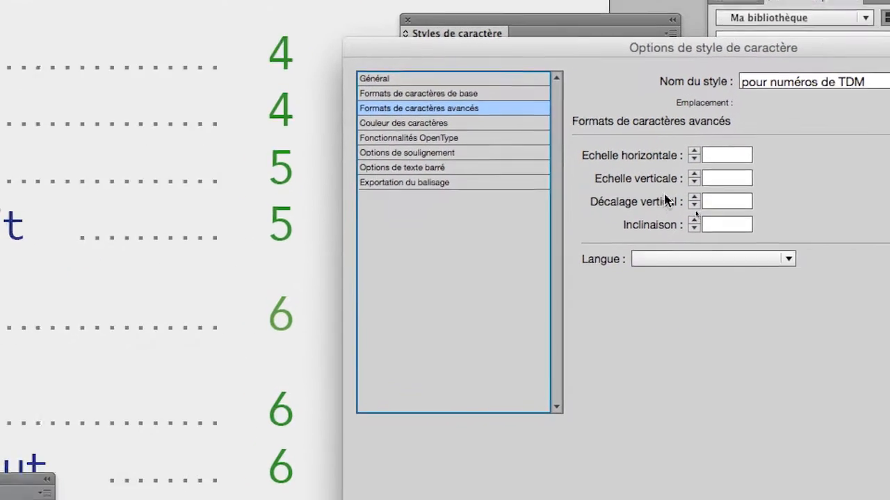
{"action": "left_click", "coordinate": [821, 230]}
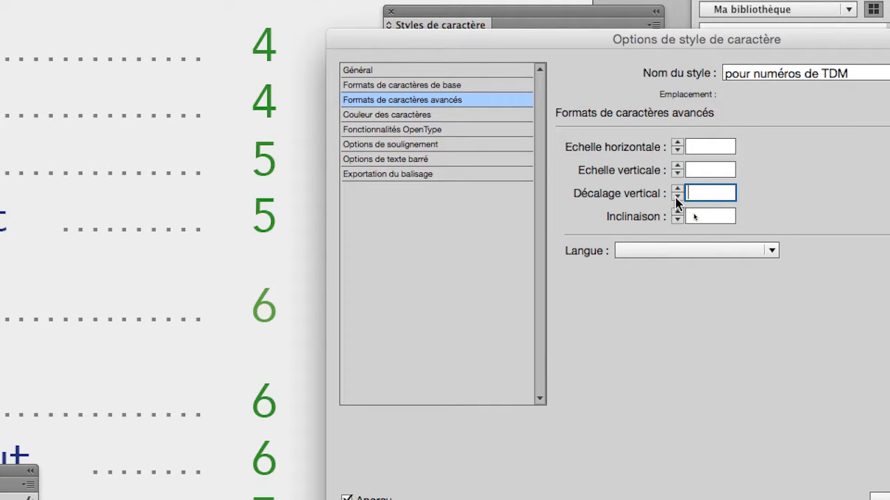
{"action": "type", "text": "-"}
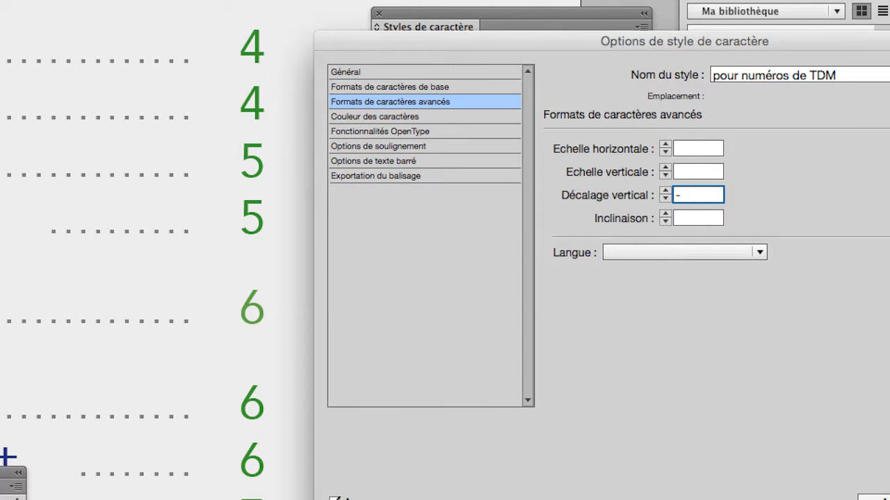
{"action": "type", "text": "4"}
{"action": "key", "text": "Tab"}
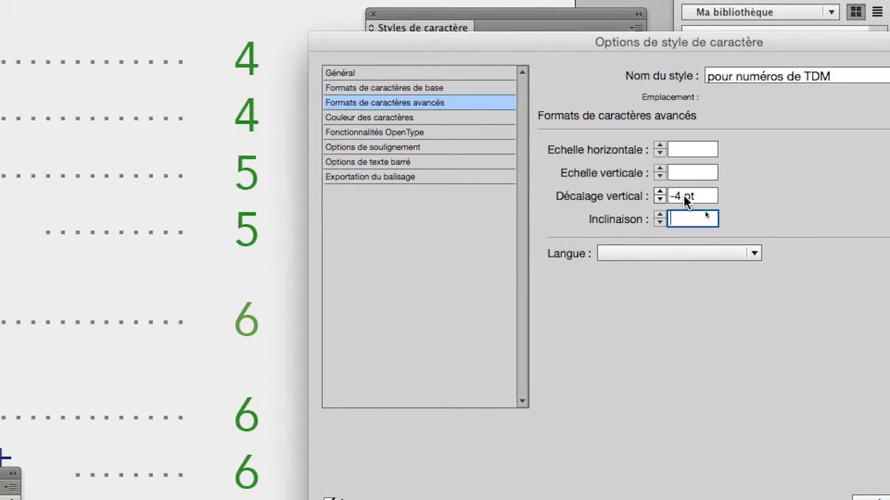
Try vertical shifts of -7 pt, -1 pt and -3 pt for the table of contents page number style
{"action": "left_click", "coordinate": [659, 200]}
{"action": "left_click", "coordinate": [659, 200]}
{"action": "left_click", "coordinate": [659, 201]}
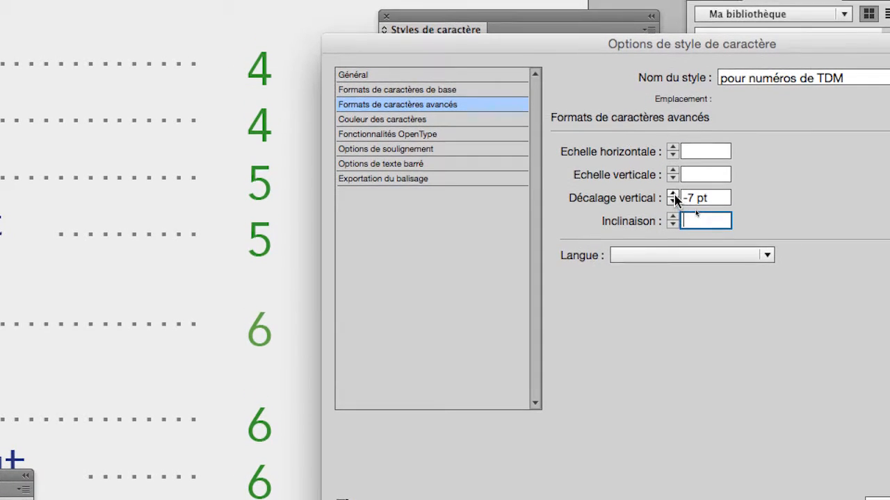
{"action": "left_click", "coordinate": [673, 195]}
{"action": "left_click", "coordinate": [673, 194]}
{"action": "left_click", "coordinate": [673, 194]}
{"action": "left_click", "coordinate": [673, 195]}
{"action": "left_click", "coordinate": [673, 194]}
{"action": "left_click", "coordinate": [673, 195]}
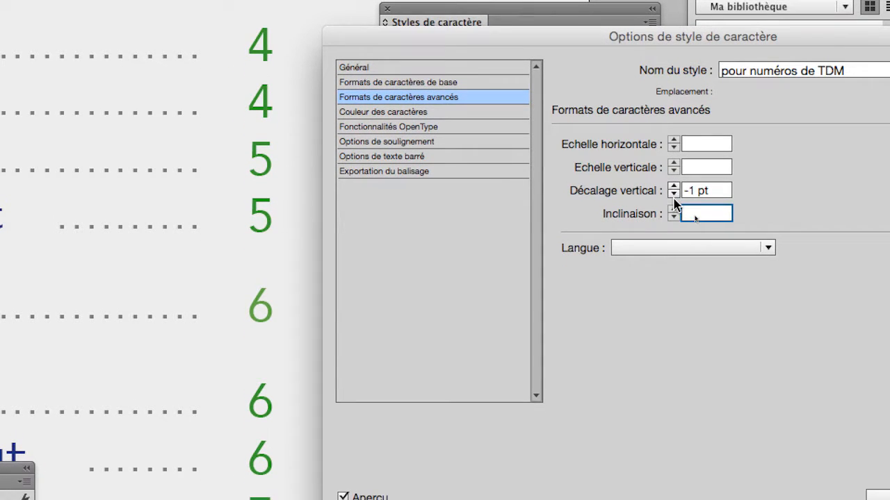
{"action": "left_click", "coordinate": [673, 195]}
{"action": "left_click", "coordinate": [672, 194]}
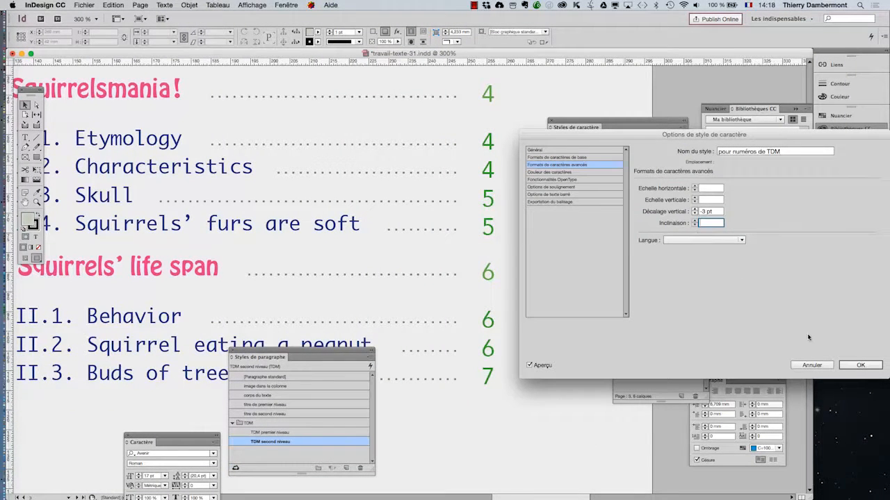
Set the page number style's vertical shift to -2 pt and confirm the style options
{"action": "left_click", "coordinate": [694, 214]}
{"action": "left_click", "coordinate": [694, 209]}
{"action": "left_click", "coordinate": [694, 210]}
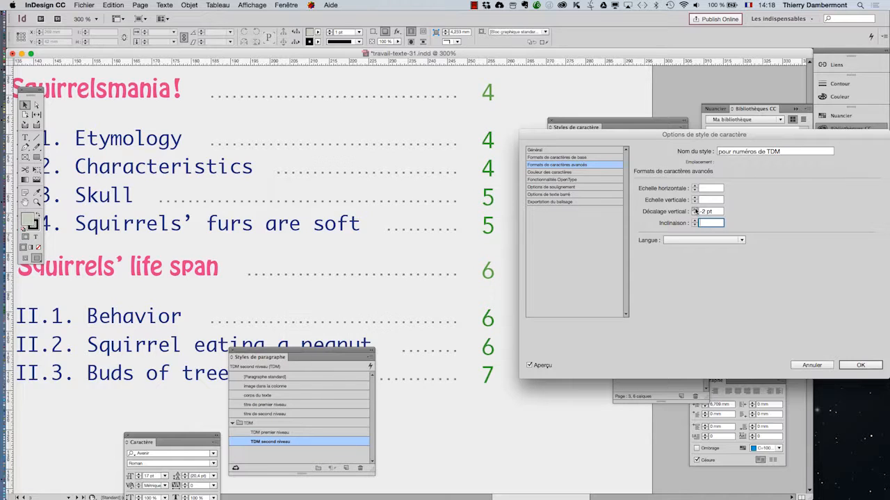
{"action": "left_click", "coordinate": [695, 210]}
{"action": "left_click_drag", "start_coordinate": [651, 137], "coordinate": [649, 215]}
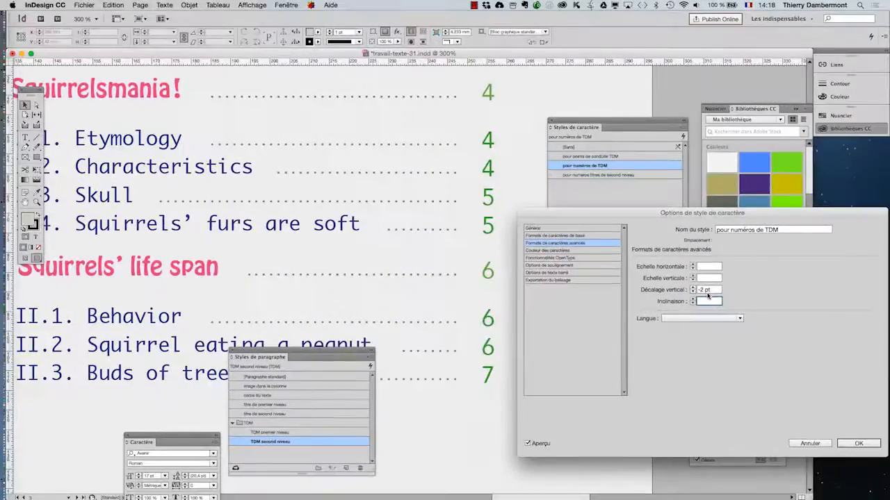
{"action": "left_click", "coordinate": [857, 442]}
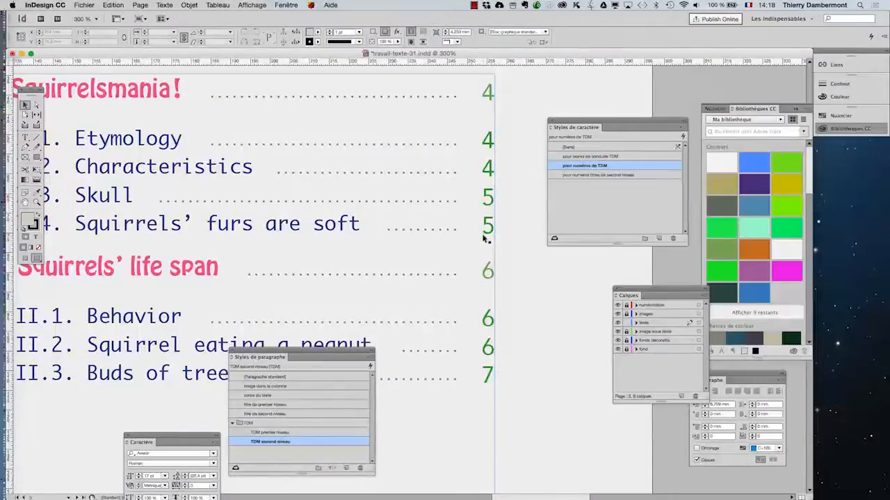
Zoom out to the whole of page 3 to check the page numbers' alignment with the leader dots
{"action": "scroll", "coordinate": [484, 237], "scroll_direction": "down", "scroll_amount": 1, "text": "alt"}
{"action": "left_click", "coordinate": [25, 202]}
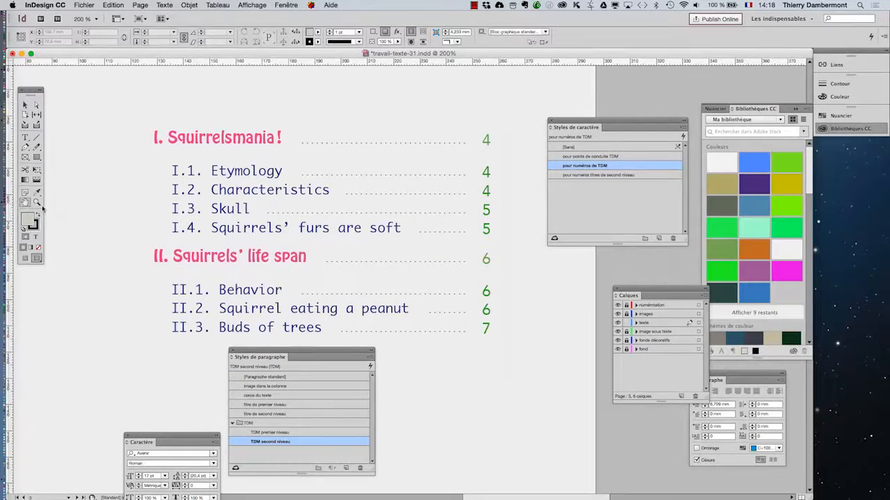
{"action": "left_click_drag", "start_coordinate": [217, 236], "coordinate": [176, 218]}
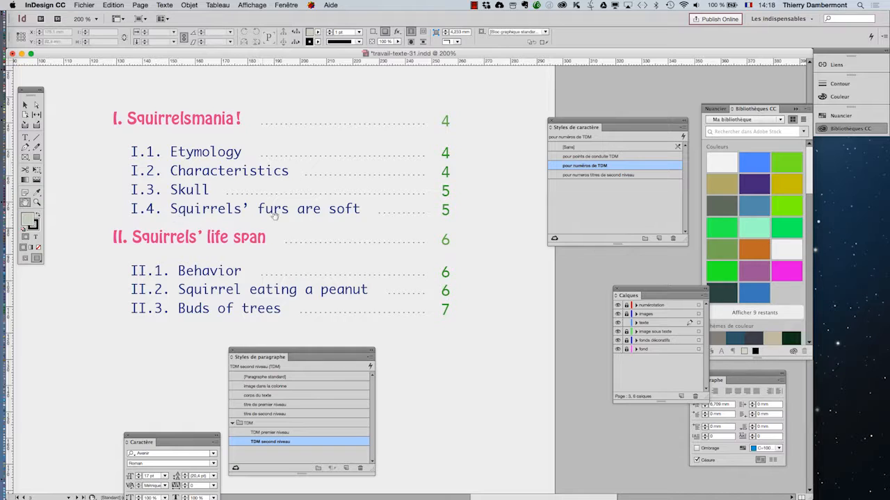
{"action": "left_click", "coordinate": [25, 105]}
{"action": "scroll", "coordinate": [480, 247], "scroll_direction": "down", "scroll_amount": 1}
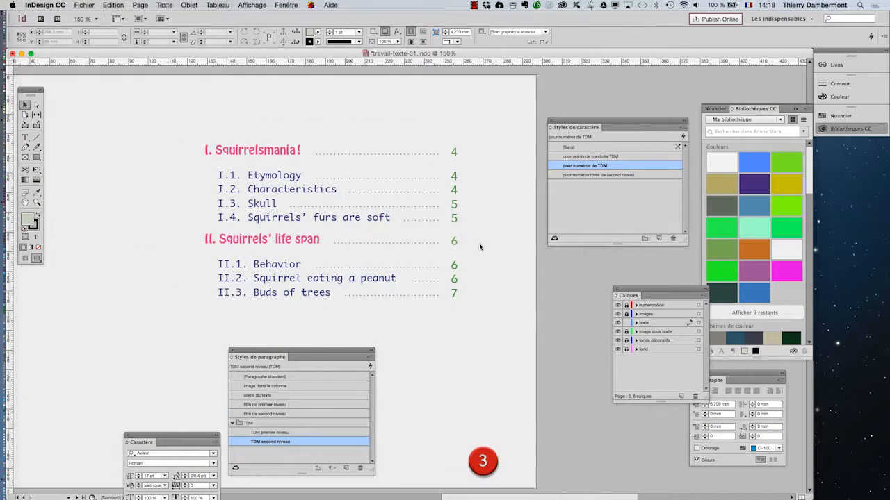
{"action": "scroll", "coordinate": [480, 247], "scroll_direction": "down", "scroll_amount": 1}
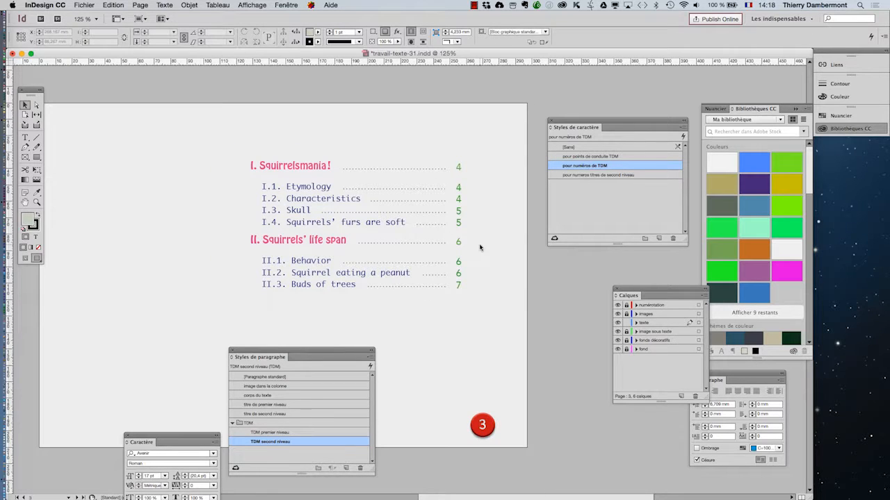